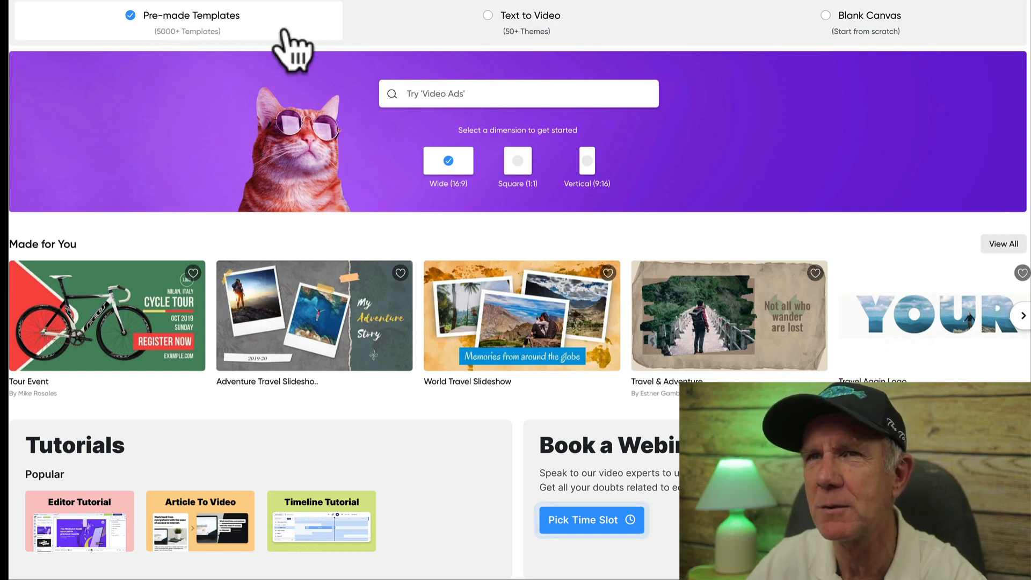
Create a new video project from a blank canvas in the Wide (16:9) dimension
{"action": "left_click", "coordinate": [825, 18]}
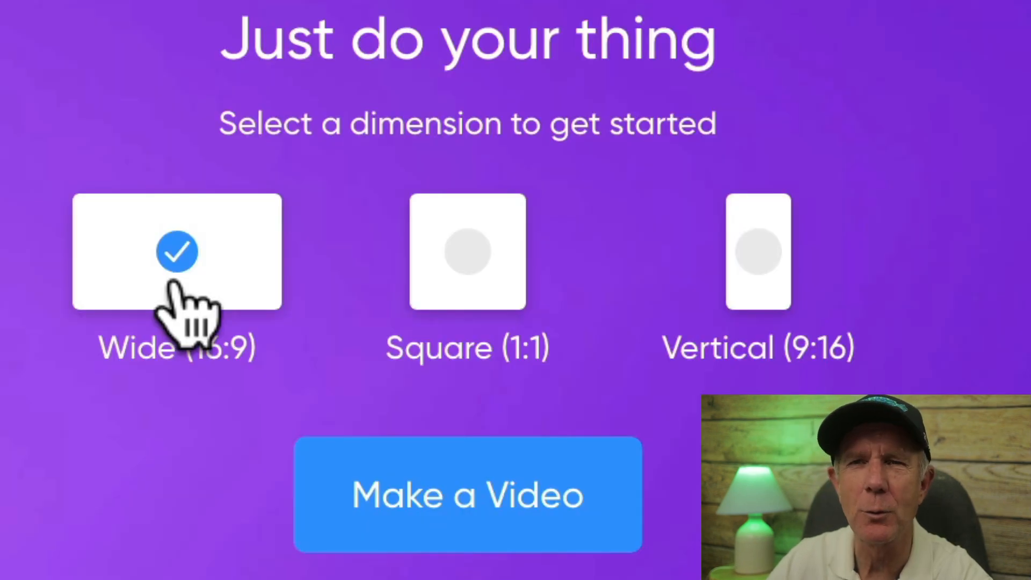
{"action": "left_click", "coordinate": [489, 486]}
Look through the template, upload, video, image, music, text, logo, color, sticker, overlay, shape, mask and collage libraries
{"action": "left_click", "coordinate": [17, 53]}
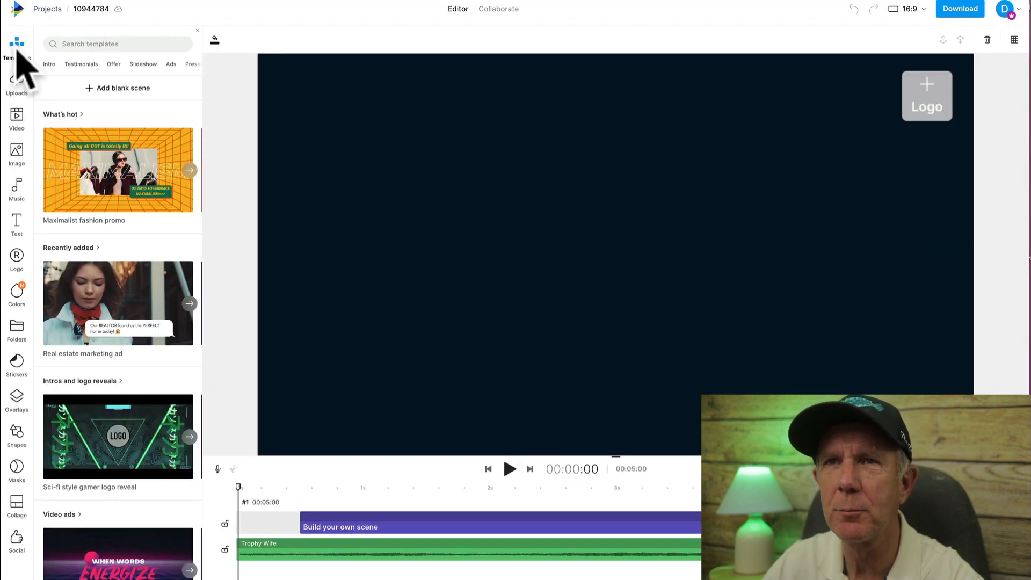
{"action": "left_click", "coordinate": [17, 83]}
{"action": "left_click", "coordinate": [18, 117]}
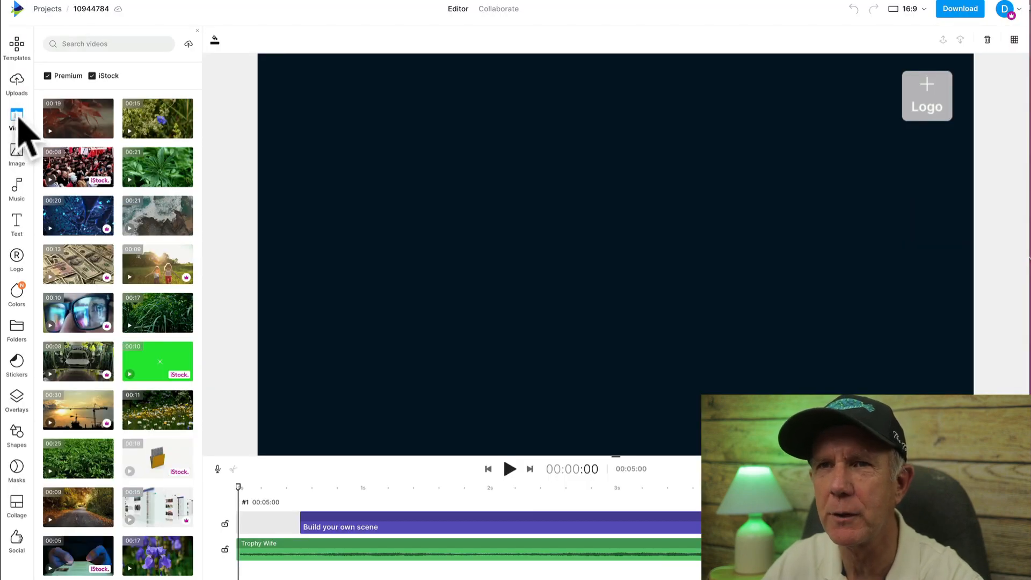
{"action": "left_click", "coordinate": [17, 151]}
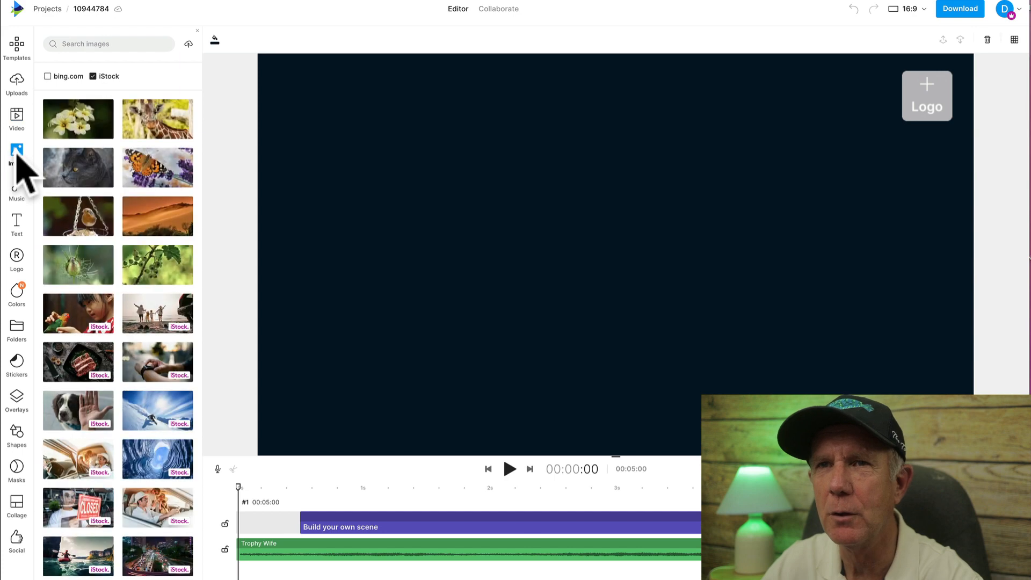
{"action": "left_click", "coordinate": [17, 189]}
{"action": "left_click", "coordinate": [17, 222]}
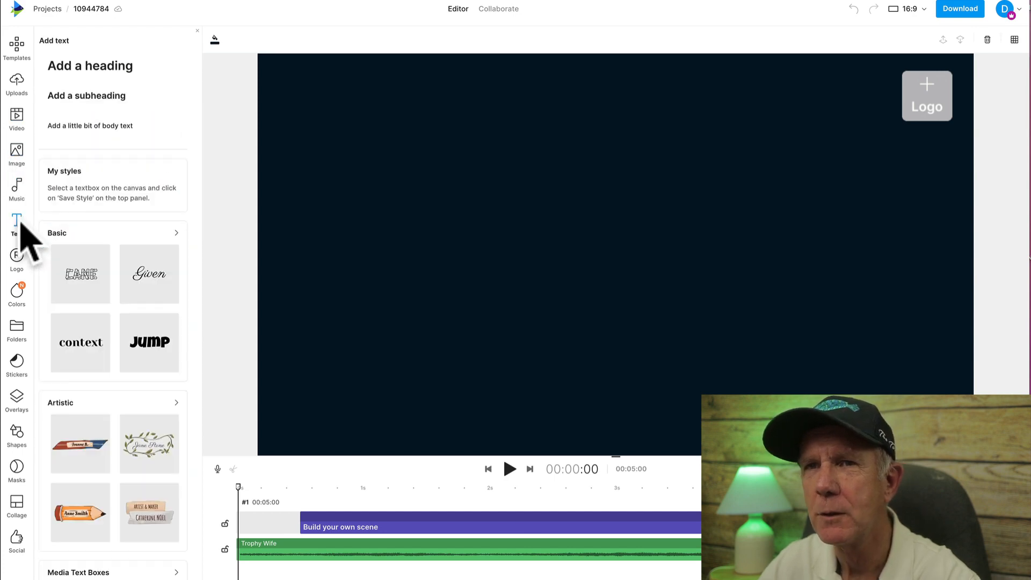
{"action": "left_click", "coordinate": [17, 257]}
{"action": "left_click", "coordinate": [18, 294]}
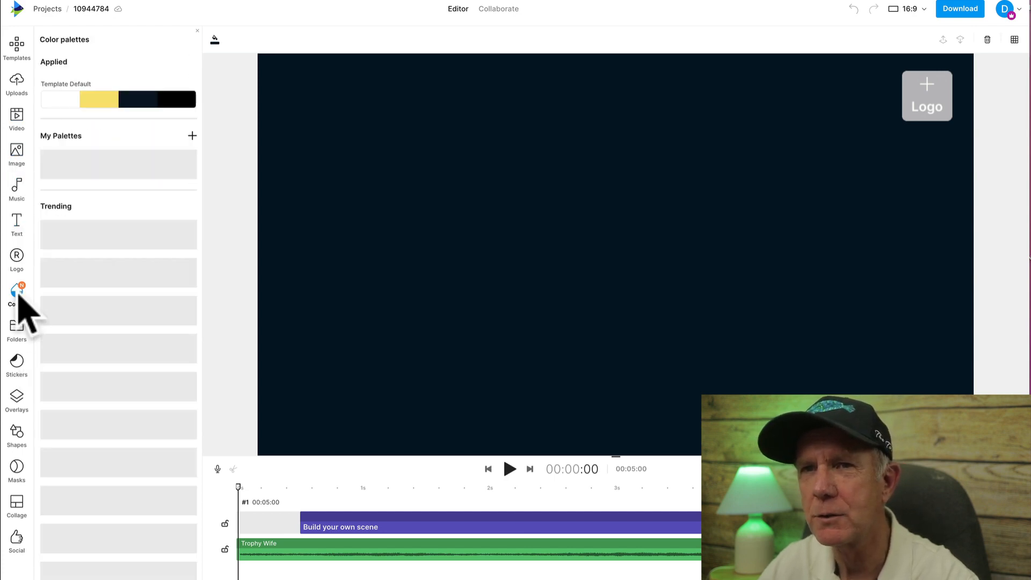
{"action": "left_click", "coordinate": [17, 363]}
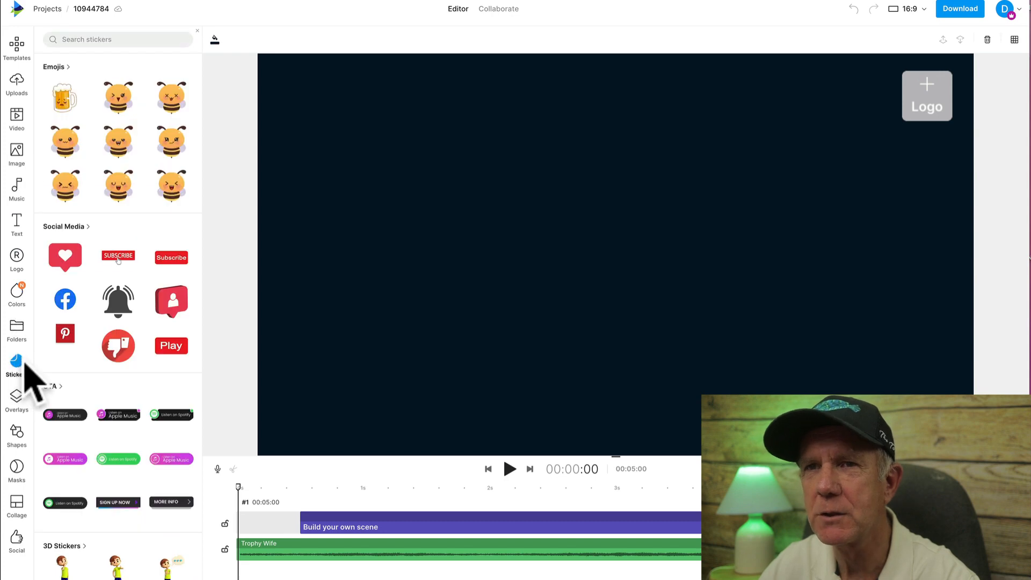
{"action": "left_click", "coordinate": [16, 397]}
{"action": "left_click", "coordinate": [17, 432]}
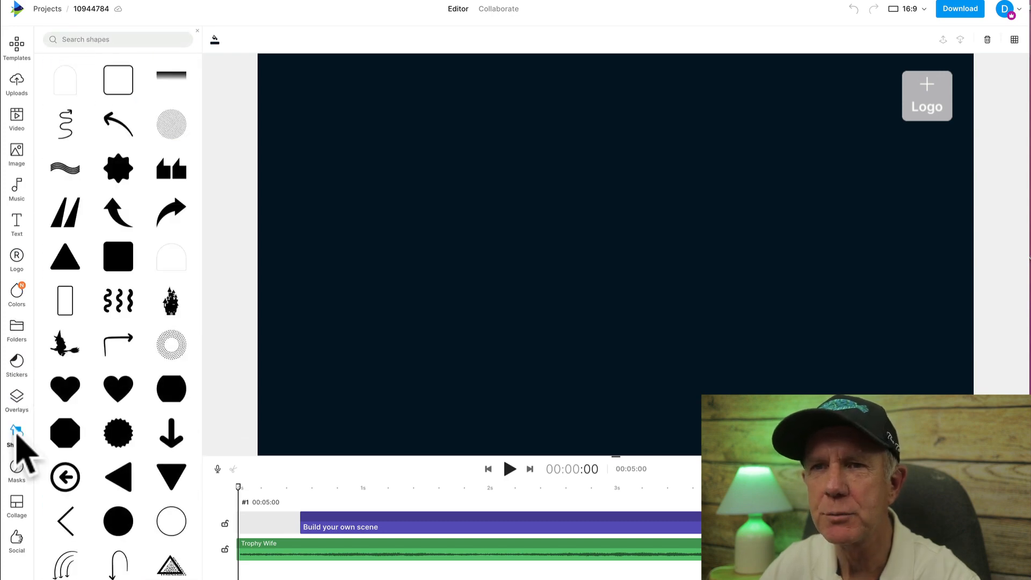
{"action": "left_click", "coordinate": [17, 467]}
{"action": "left_click", "coordinate": [17, 502]}
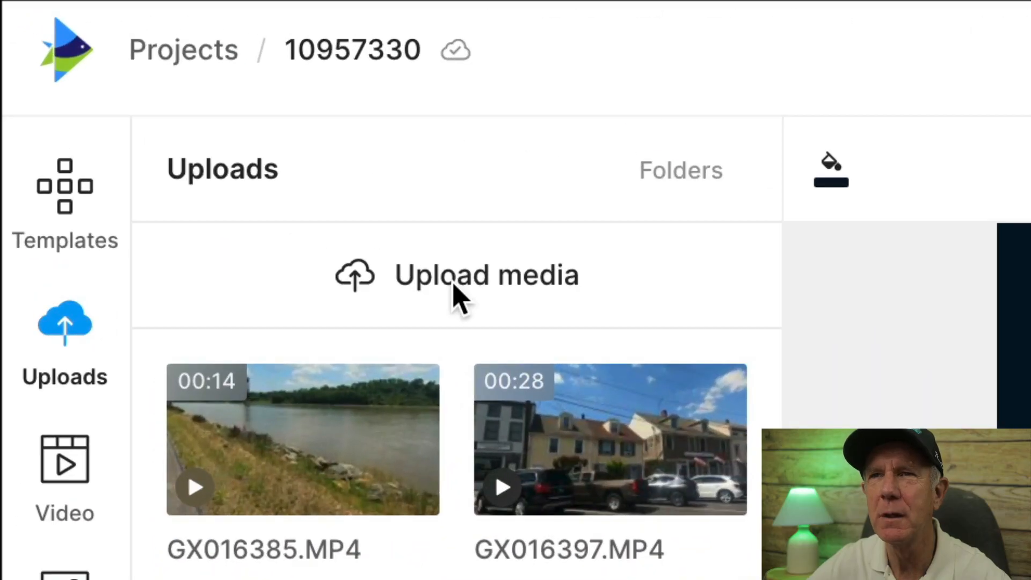
Upload all the MP4 clips from the Castle Trail folder to the project's media
{"action": "left_click", "coordinate": [452, 284]}
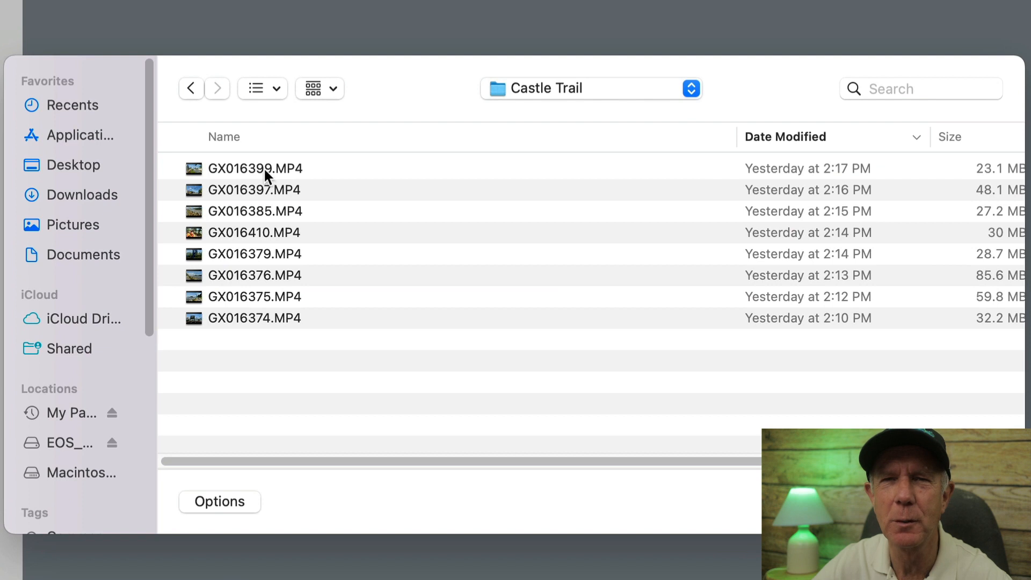
{"action": "key", "text": "super+a"}
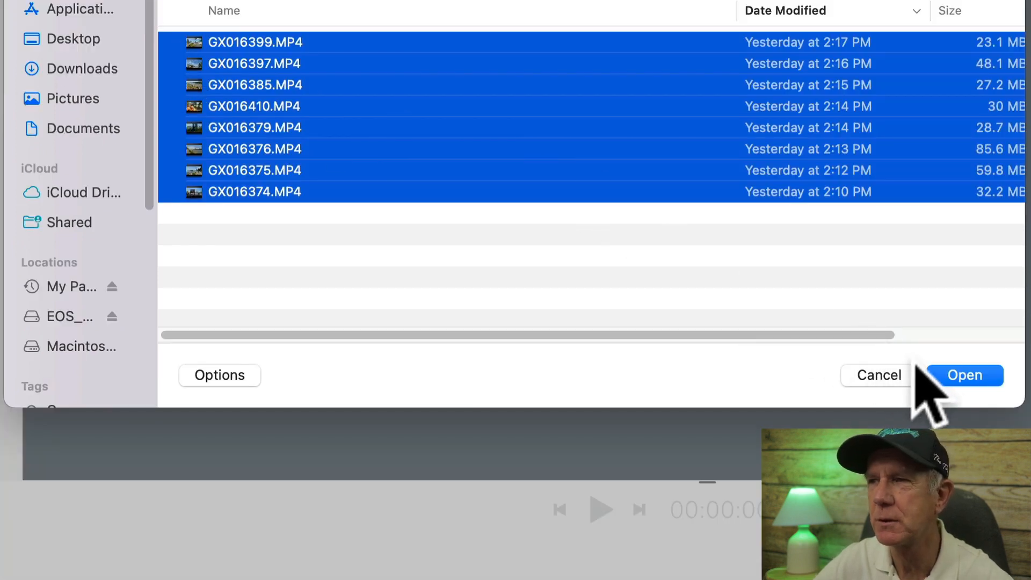
{"action": "left_click", "coordinate": [966, 376]}
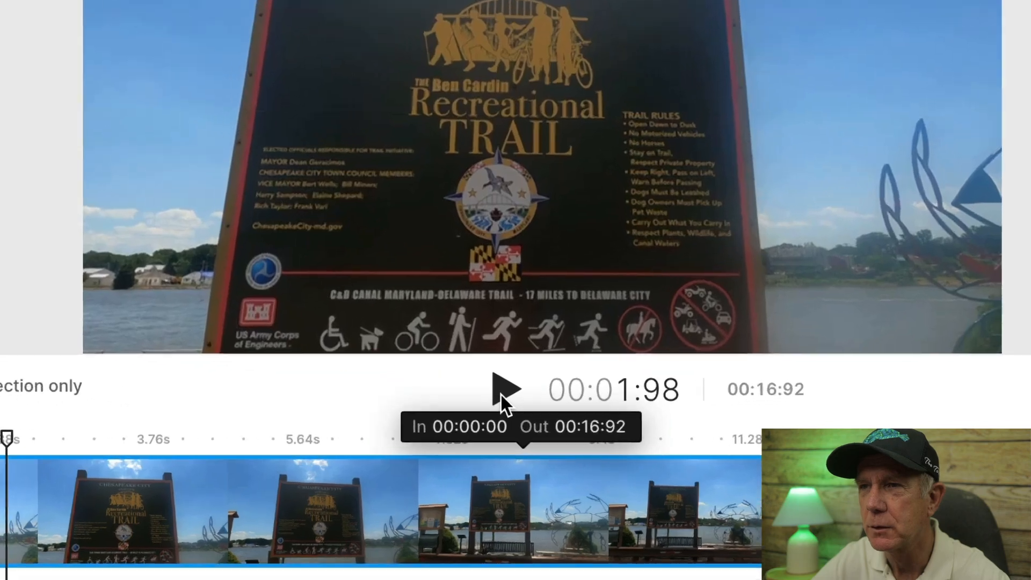
Trim the Chesapeake City sign clip to start at 00:05:60 and preview the trimmed section
{"action": "left_click", "coordinate": [536, 365]}
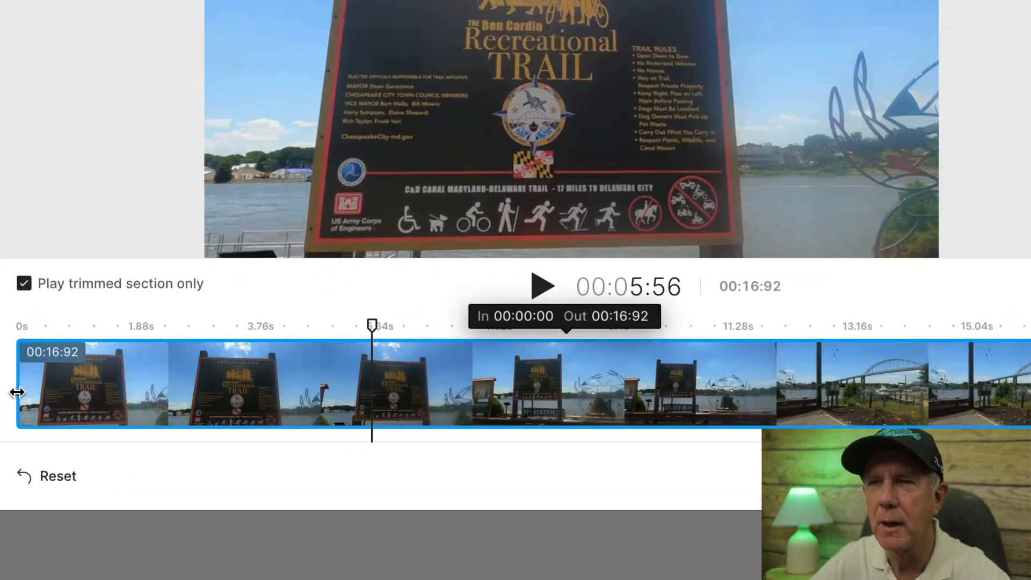
{"action": "left_click_drag", "start_coordinate": [119, 413], "coordinate": [177, 408]}
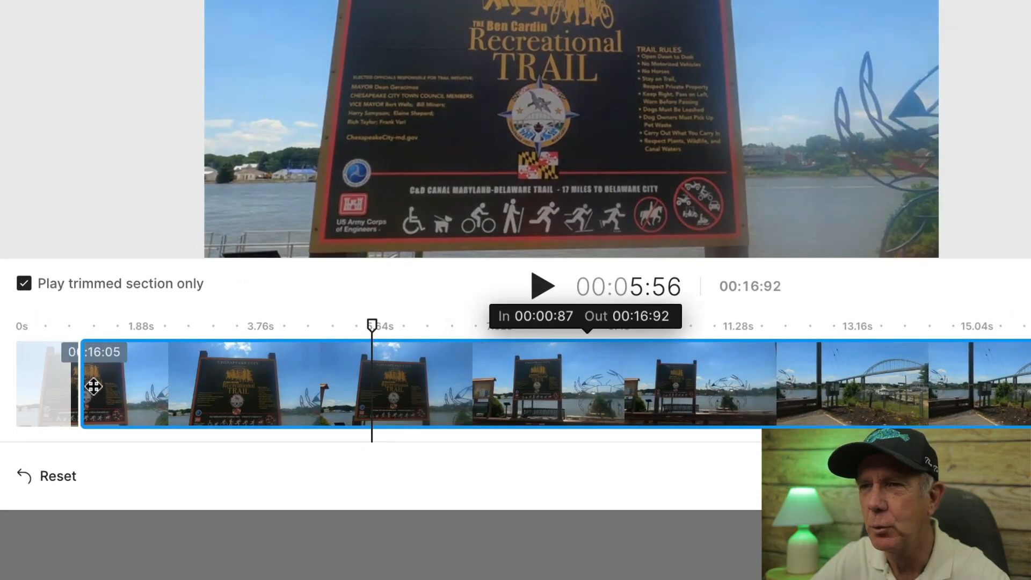
{"action": "left_click_drag", "start_coordinate": [93, 386], "coordinate": [374, 394]}
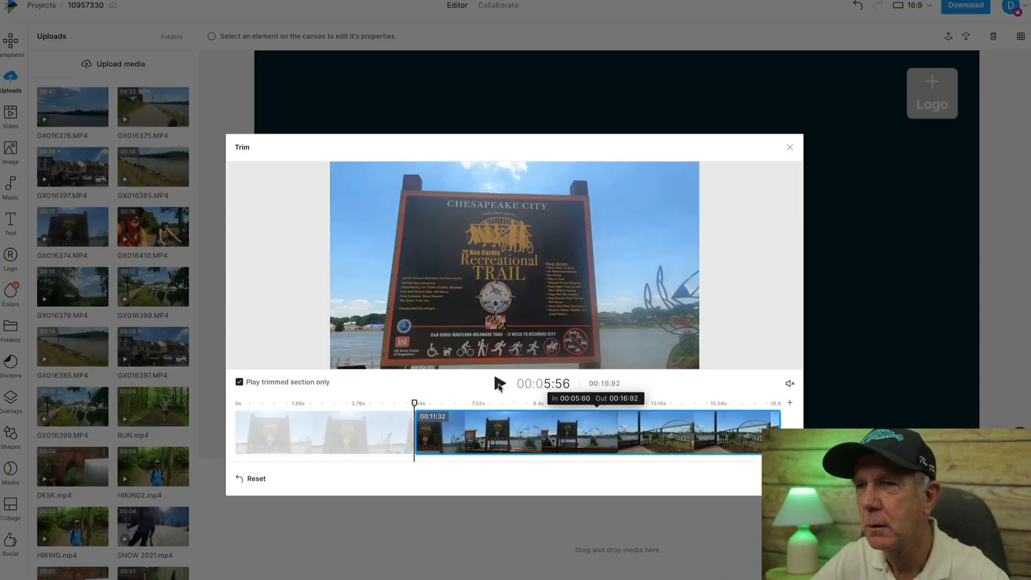
{"action": "left_click", "coordinate": [498, 384]}
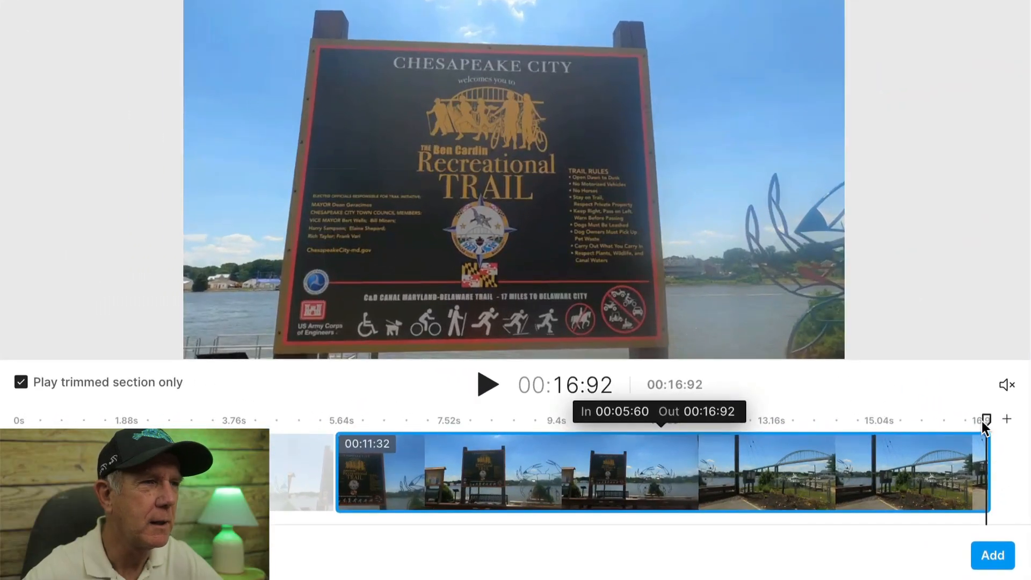
Trim the end of the sign clip to 00:13:31, preview it, and add it to the scene
{"action": "left_click_drag", "start_coordinate": [983, 418], "coordinate": [988, 416]}
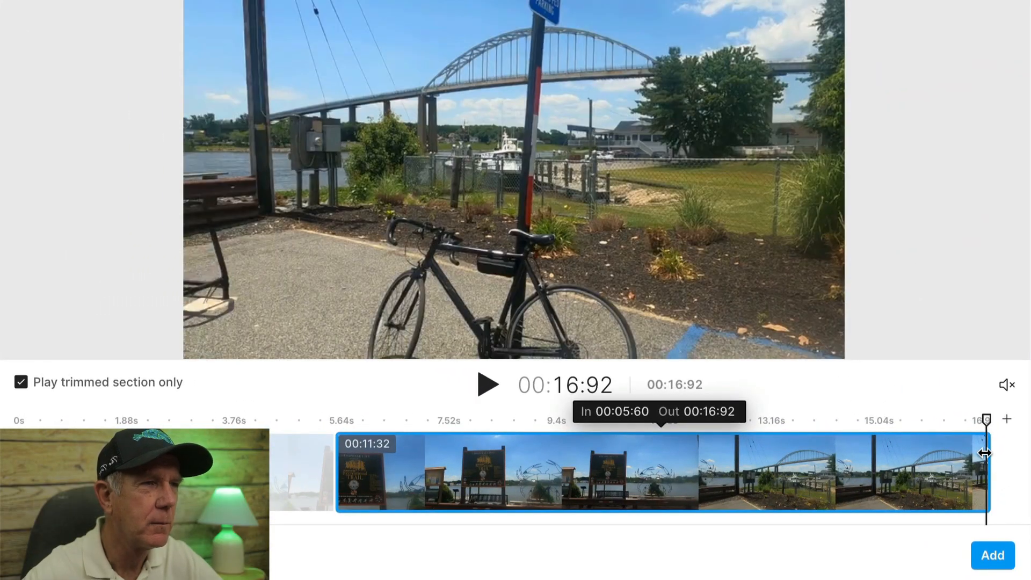
{"action": "left_click_drag", "start_coordinate": [984, 453], "coordinate": [769, 453]}
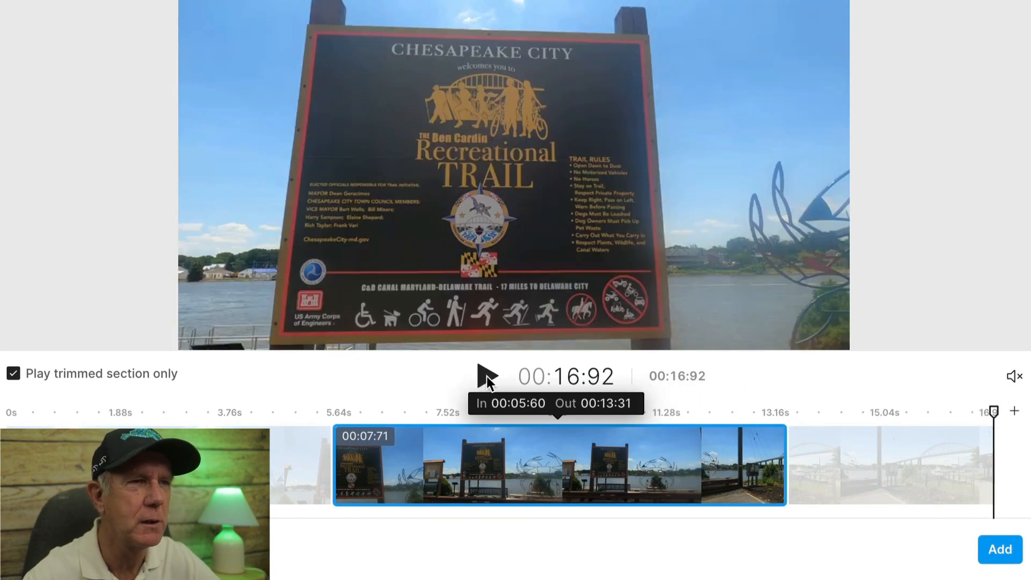
{"action": "left_click", "coordinate": [487, 375]}
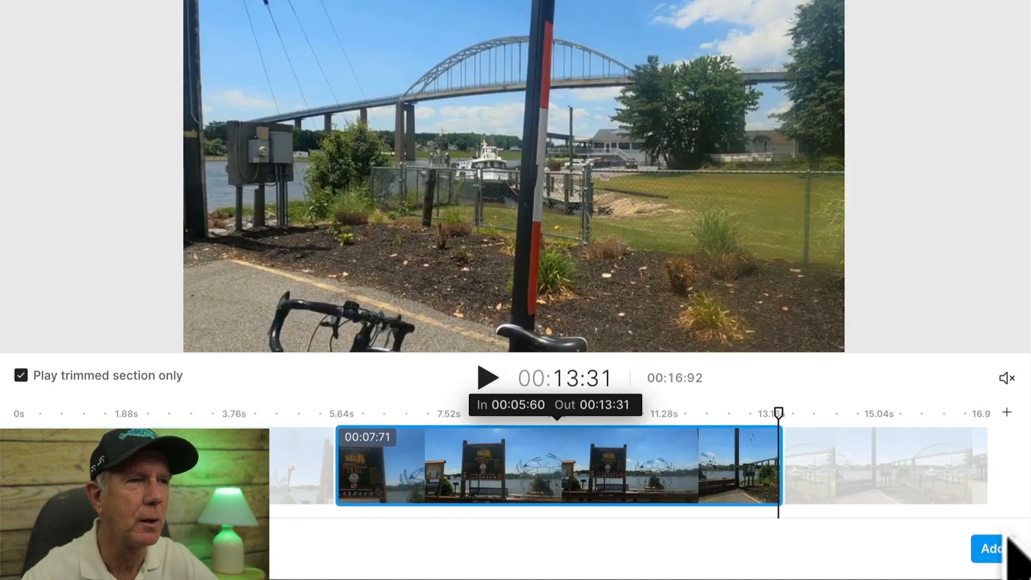
{"action": "left_click", "coordinate": [997, 549]}
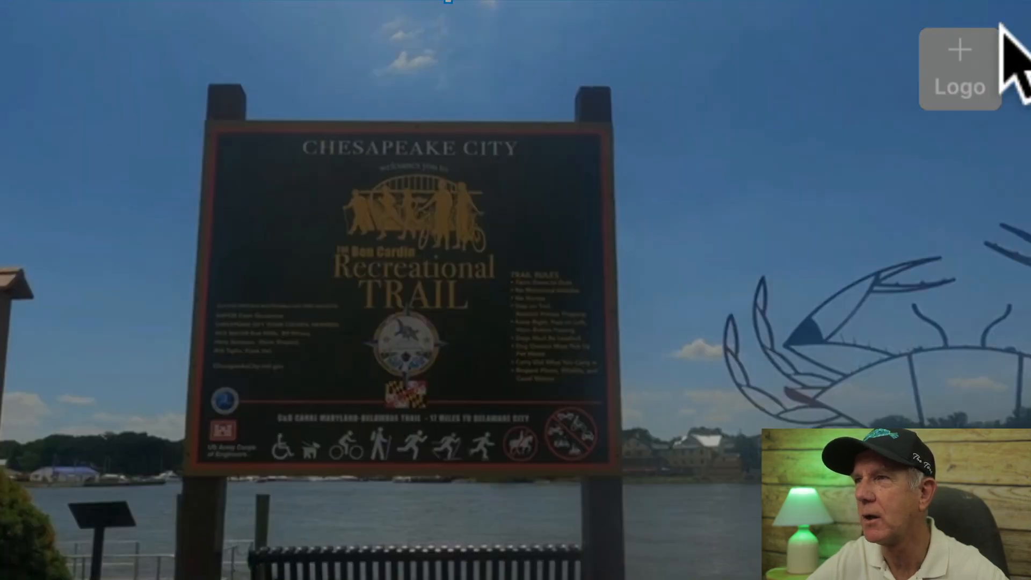
Remove the logo placeholder from all scenes of the project
{"action": "left_click", "coordinate": [1001, 25]}
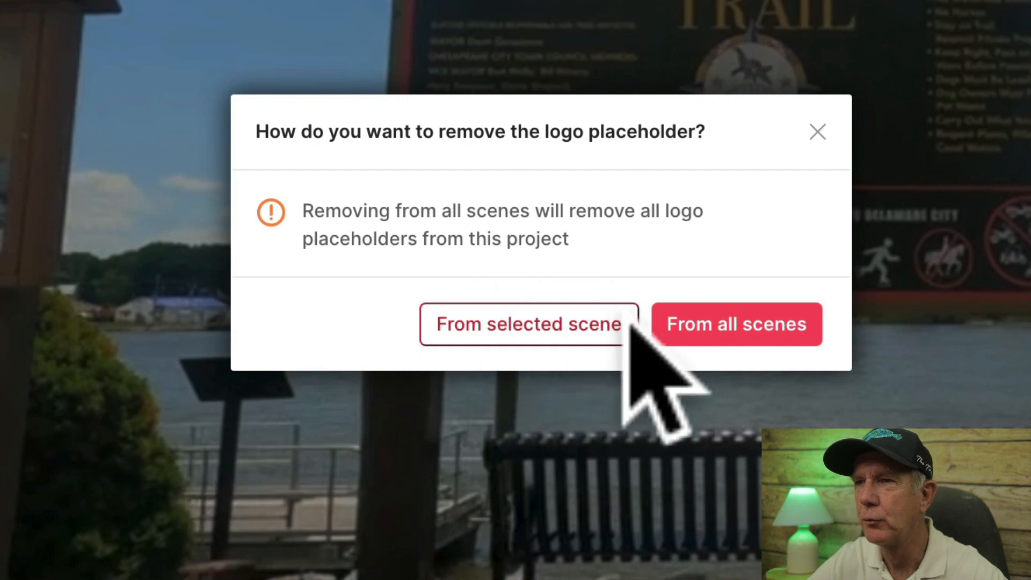
{"action": "left_click", "coordinate": [735, 327]}
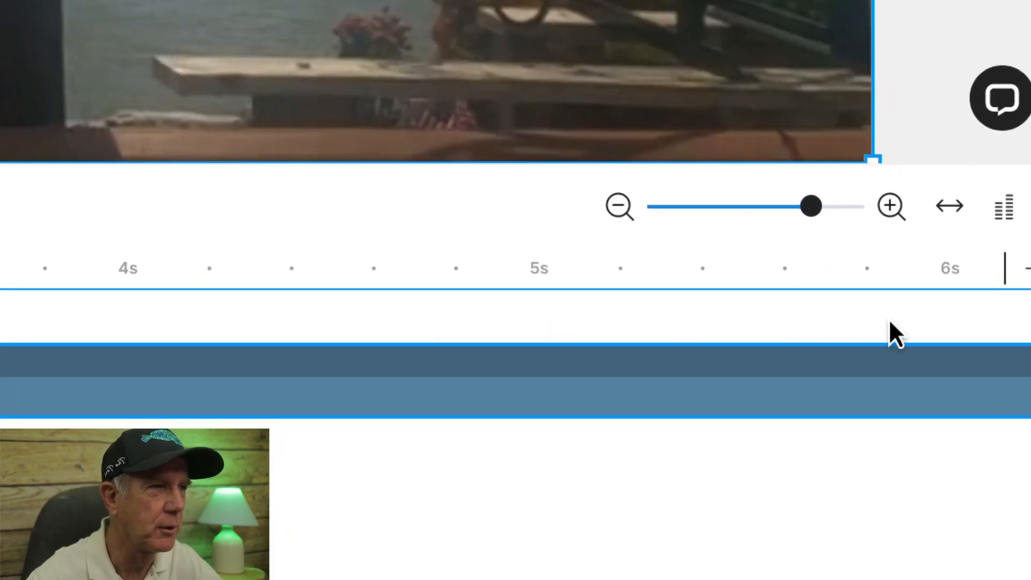
Play back the Media 1 clip on the timeline and mute its audio
{"action": "left_click_drag", "start_coordinate": [807, 204], "coordinate": [740, 205]}
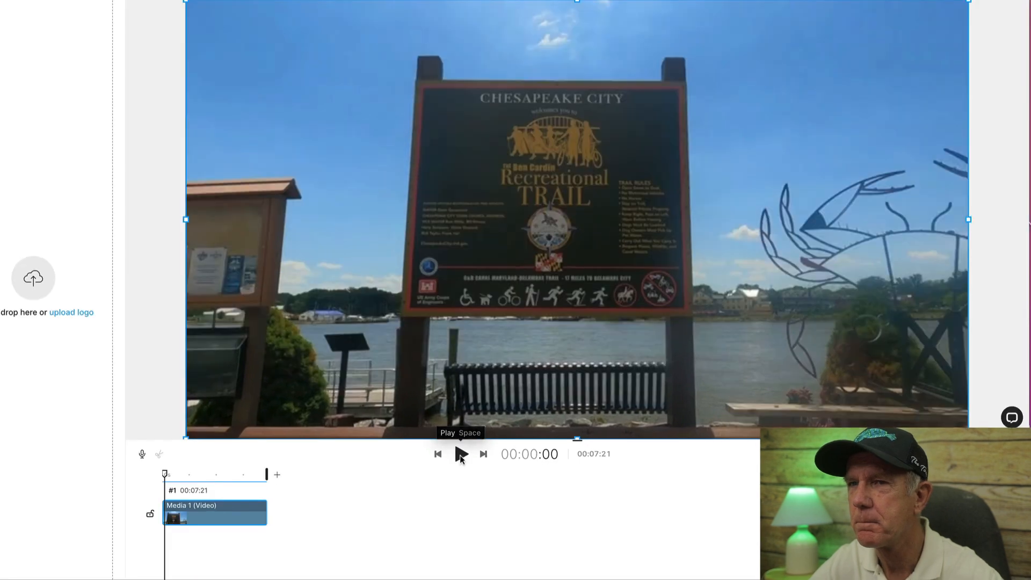
{"action": "left_click", "coordinate": [509, 479]}
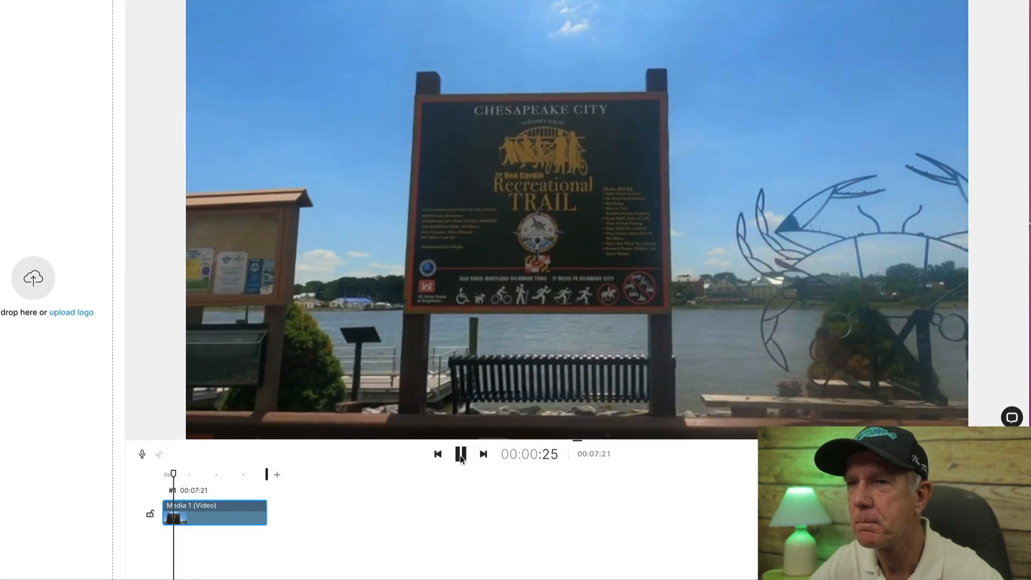
{"action": "left_click", "coordinate": [460, 454]}
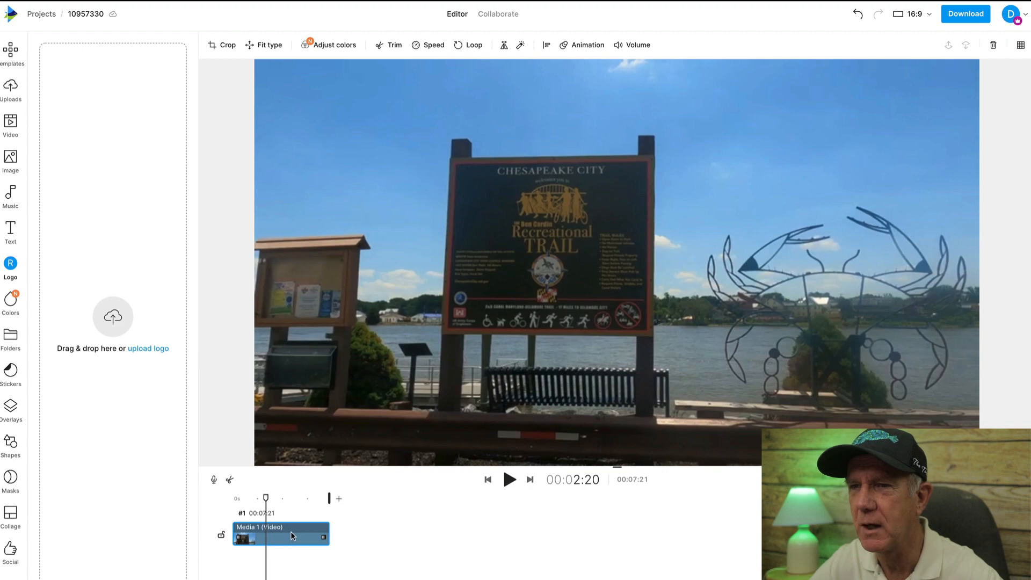
{"action": "right_click", "coordinate": [291, 531]}
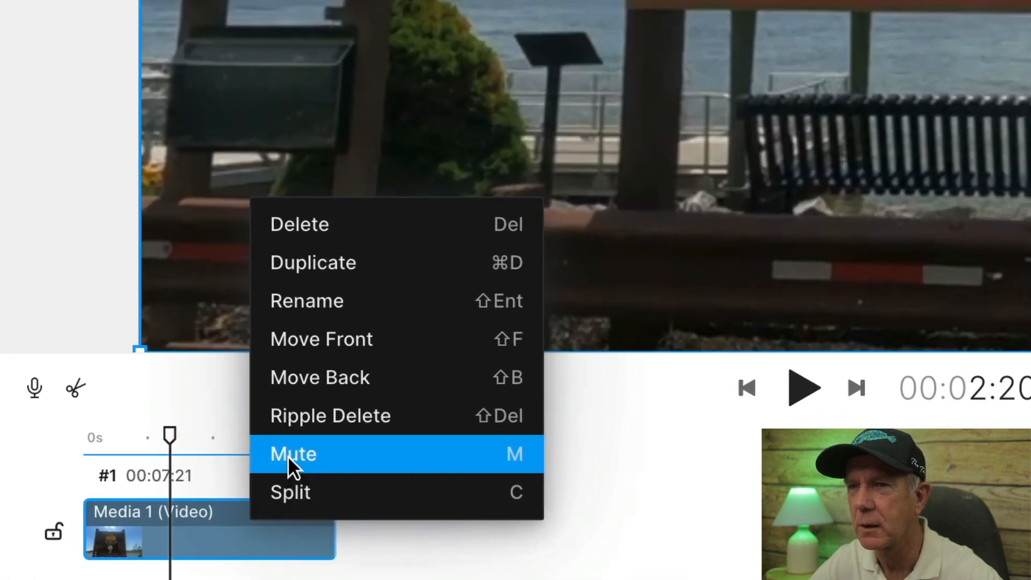
{"action": "left_click", "coordinate": [287, 455]}
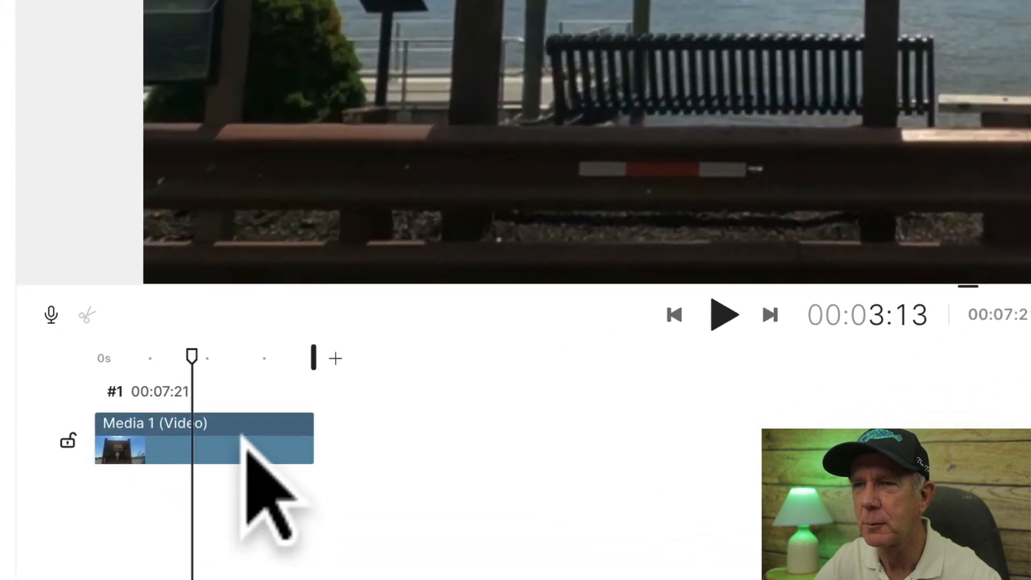
Split the Media 1 clip at 00:03:13 and undo the split
{"action": "right_click", "coordinate": [242, 439]}
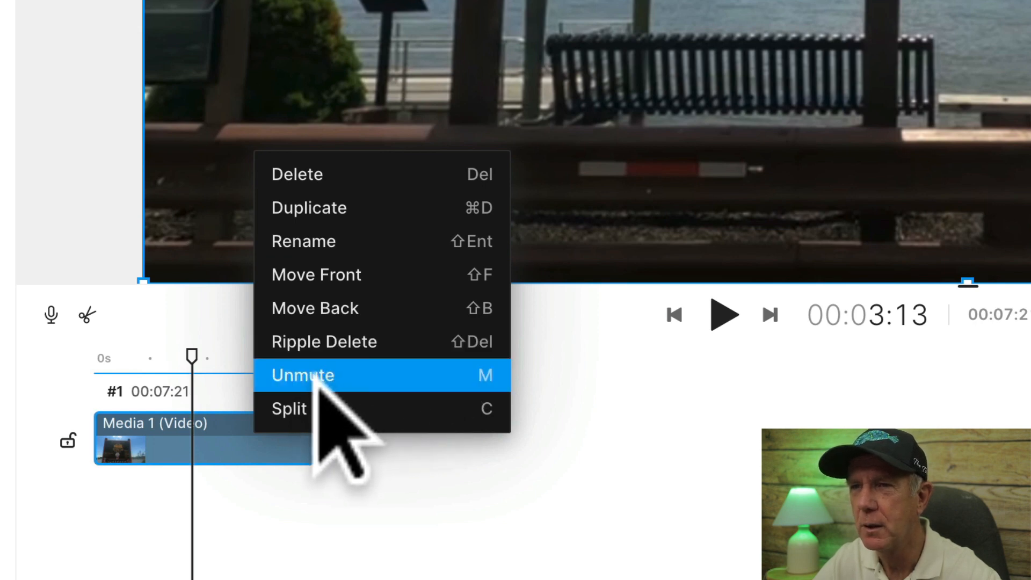
{"action": "left_click", "coordinate": [294, 410]}
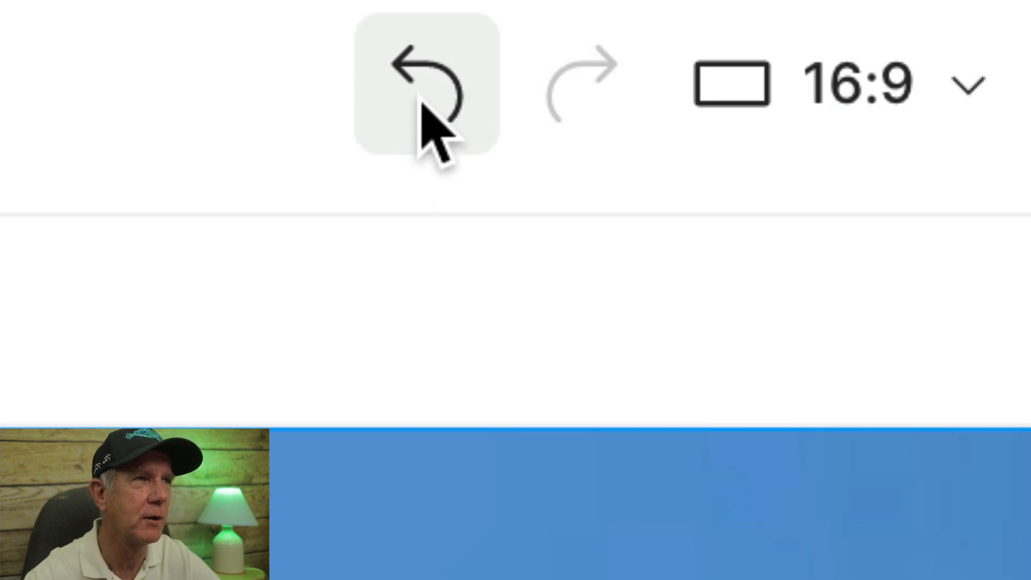
{"action": "left_click", "coordinate": [421, 102]}
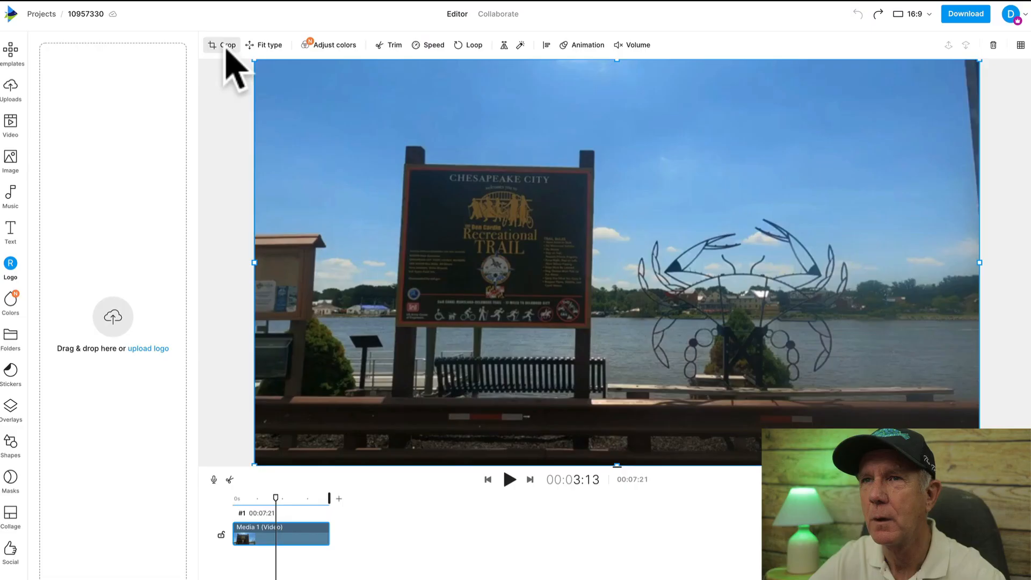
Review the selected sign clip's crop, fit type, color adjustment, trim and speed options without changing them
{"action": "left_click", "coordinate": [225, 46]}
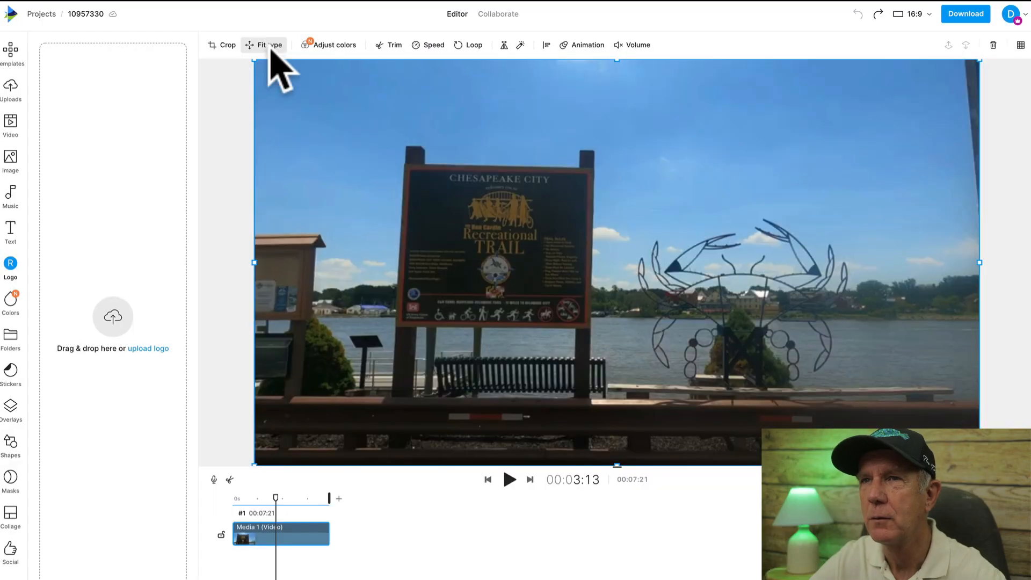
{"action": "left_click", "coordinate": [269, 47]}
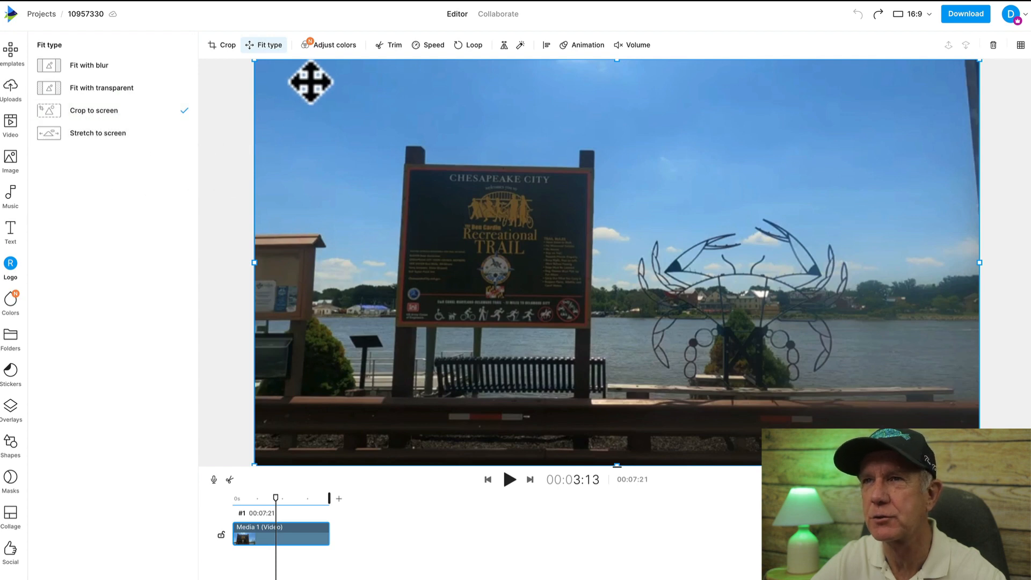
{"action": "left_click", "coordinate": [340, 51]}
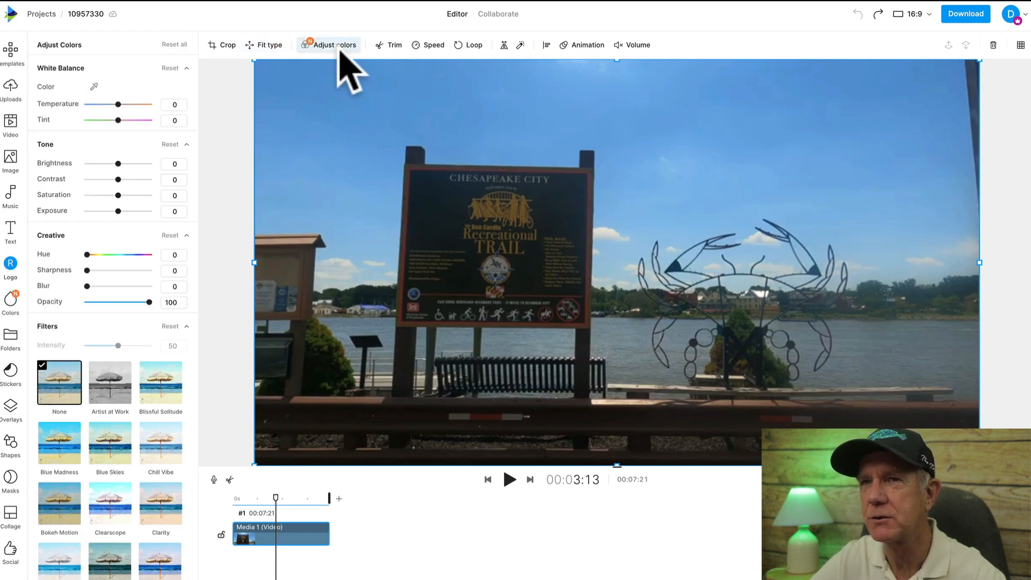
{"action": "left_click", "coordinate": [390, 44]}
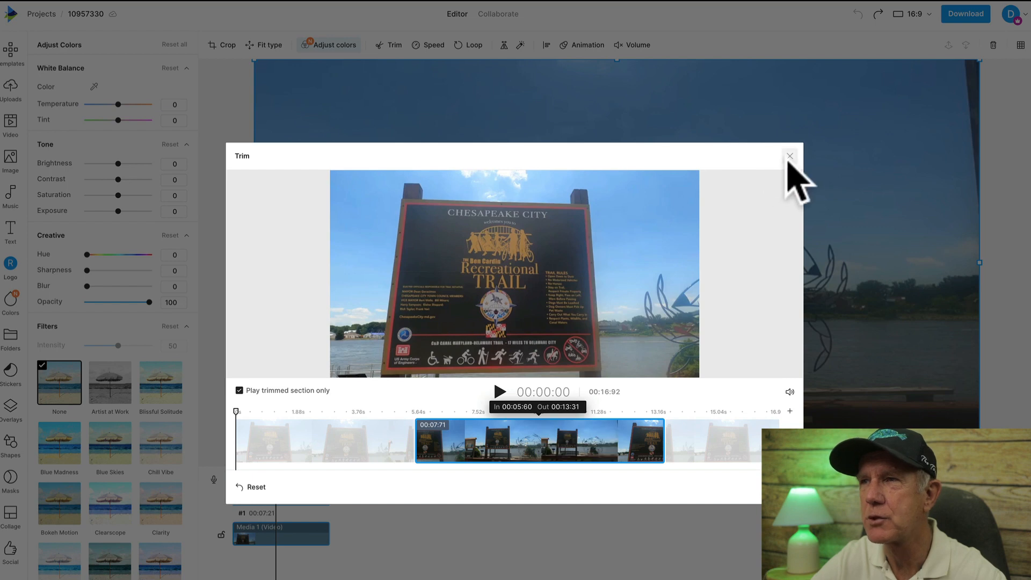
{"action": "left_click", "coordinate": [789, 156]}
{"action": "left_click", "coordinate": [436, 46]}
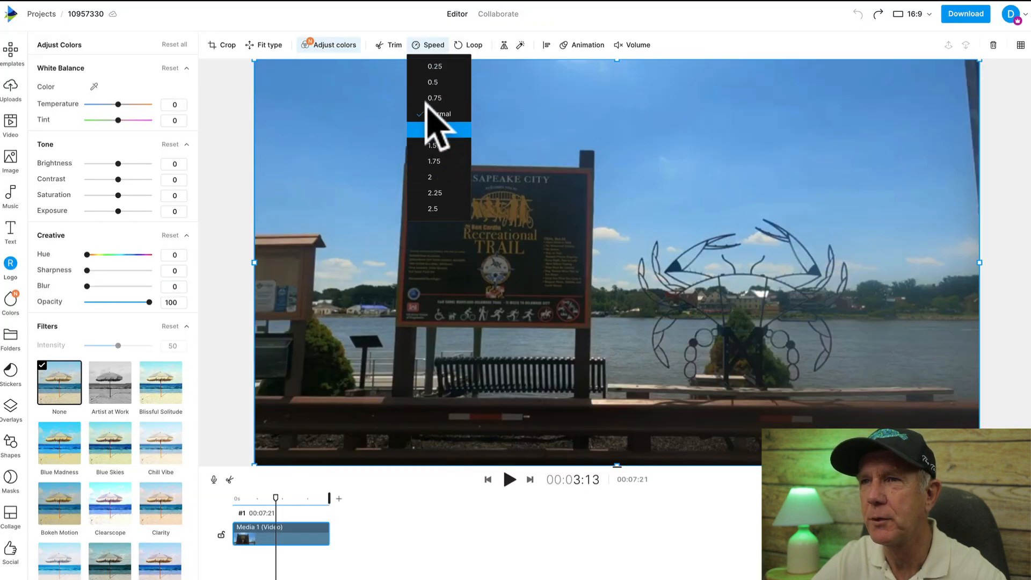
Turn on looping for the sign clip, then test its horizontal and vertical flips and restore the original orientation
{"action": "left_click", "coordinate": [477, 47]}
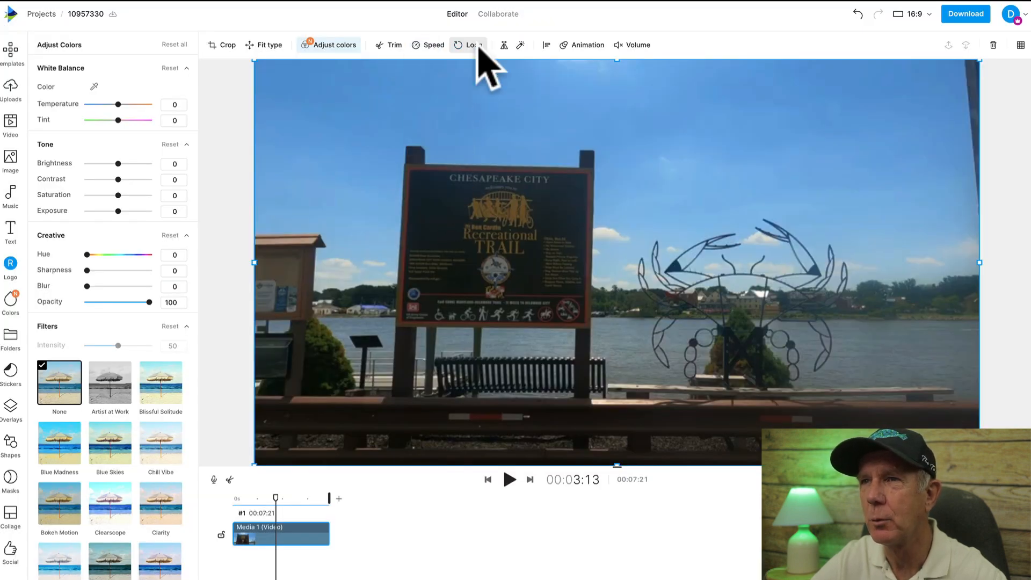
{"action": "left_click", "coordinate": [506, 64]}
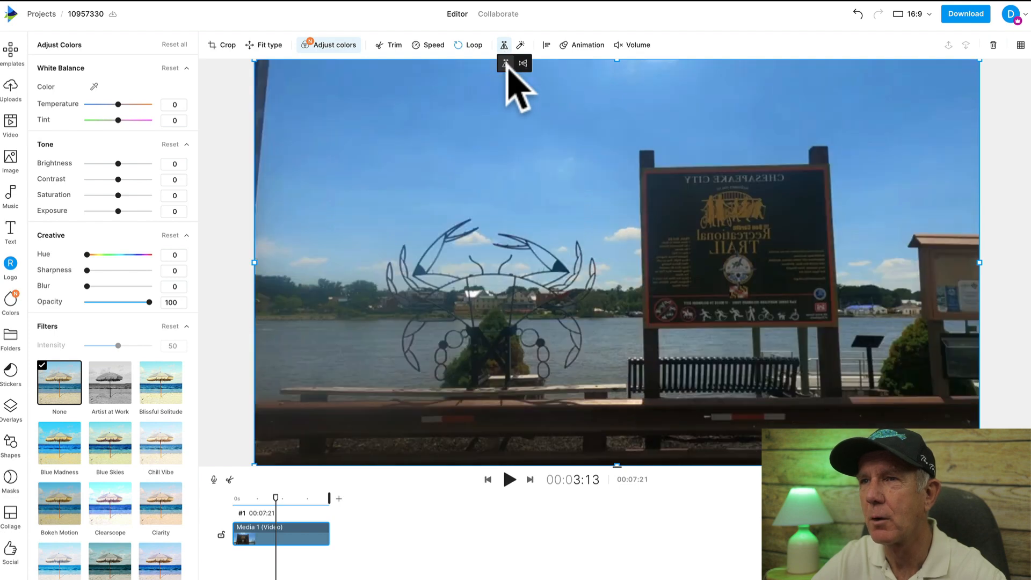
{"action": "left_click", "coordinate": [506, 63]}
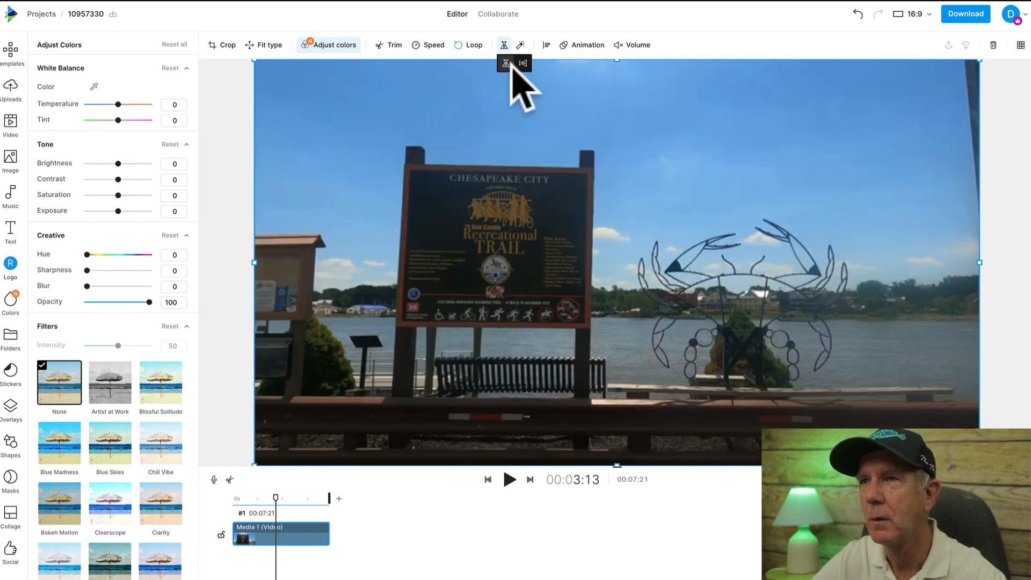
{"action": "left_click", "coordinate": [523, 63]}
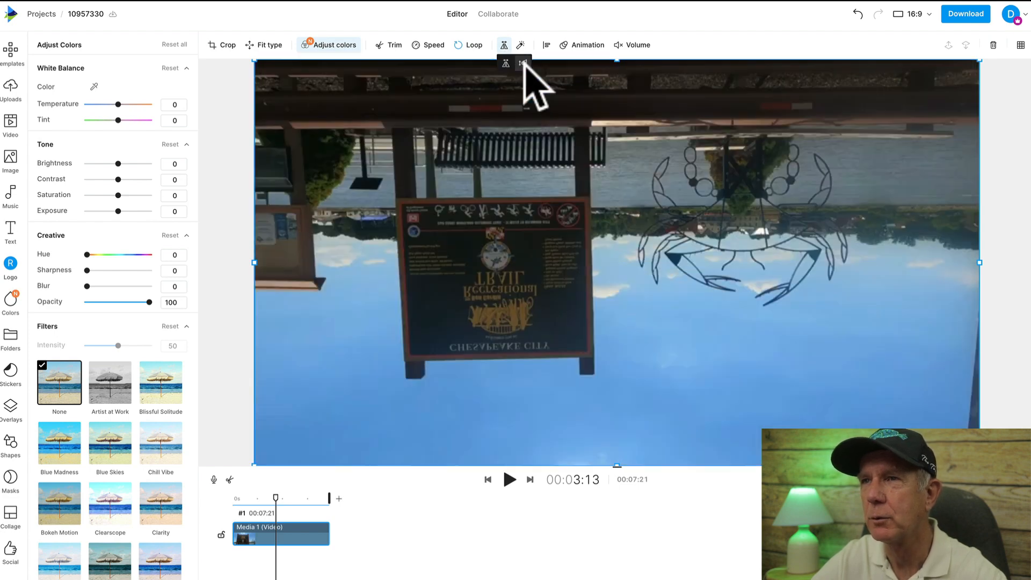
{"action": "left_click", "coordinate": [523, 63]}
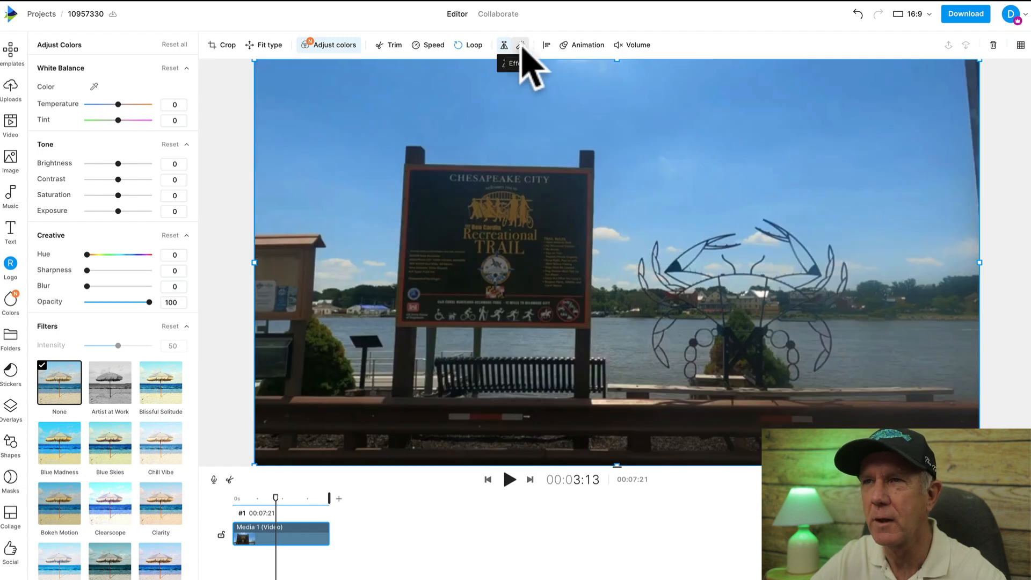
Review the effects, alignment, animation and volume options available for the sign clip
{"action": "left_click", "coordinate": [521, 46]}
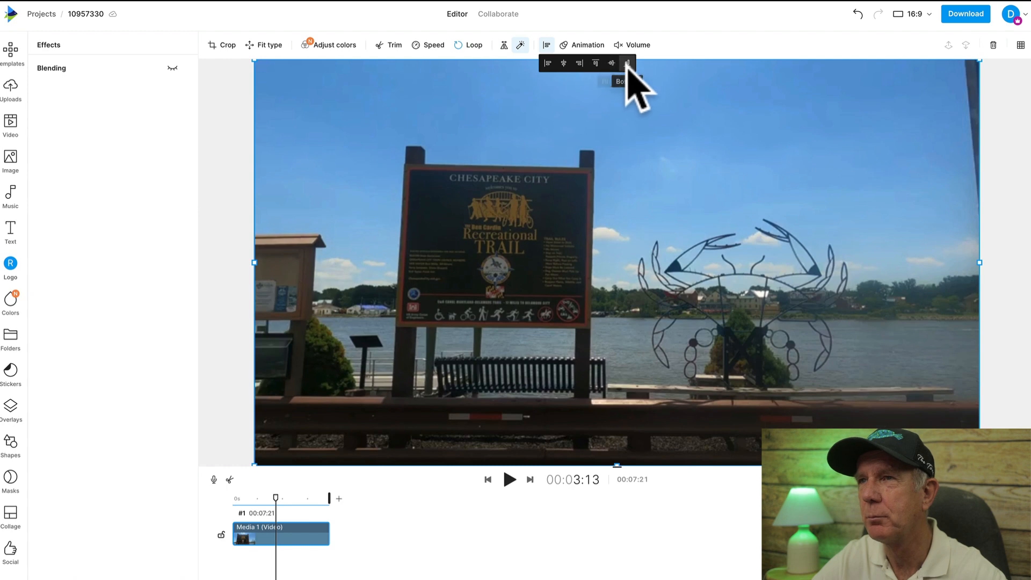
{"action": "left_click", "coordinate": [584, 47]}
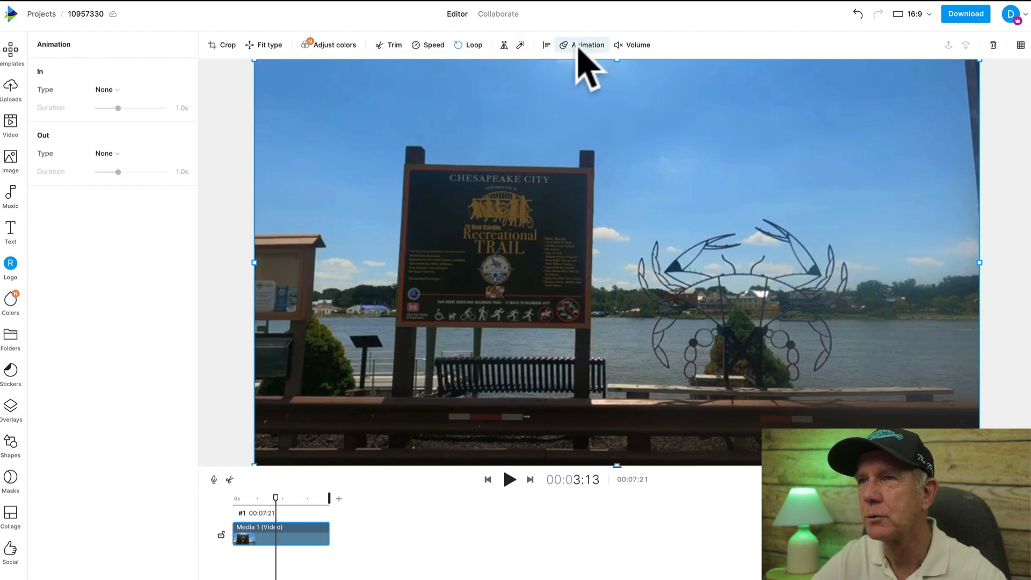
{"action": "left_click", "coordinate": [584, 46]}
{"action": "left_click", "coordinate": [637, 45]}
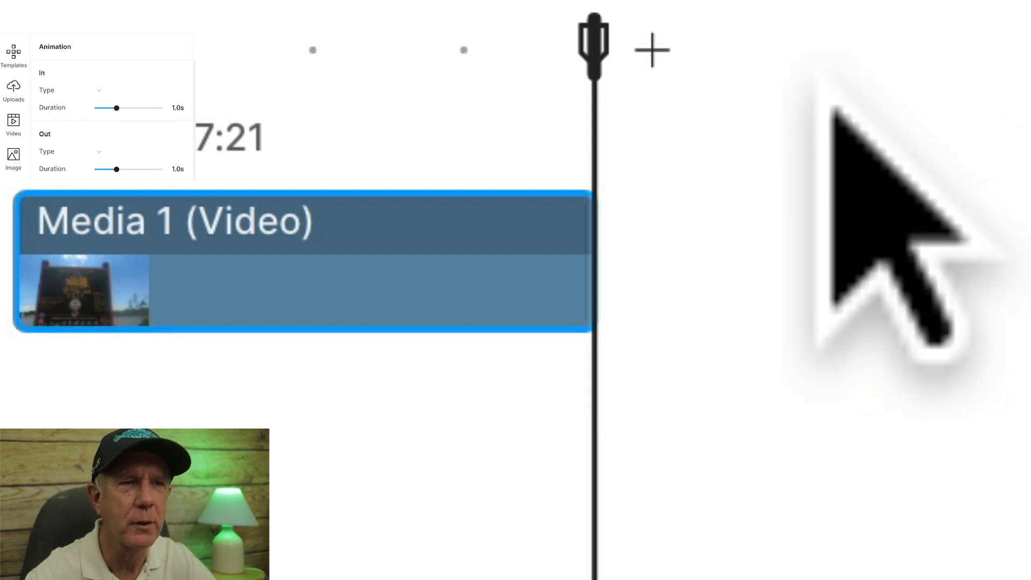
Add a blank scene after scene 1 and place the full GX016410.MP4 clip at its start
{"action": "left_click", "coordinate": [339, 498]}
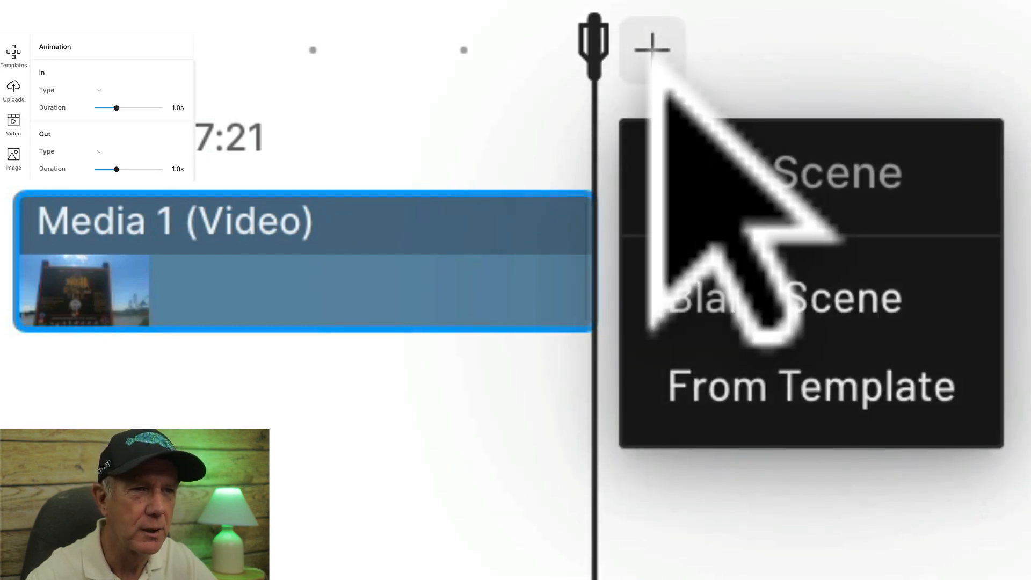
{"action": "left_click", "coordinate": [808, 301]}
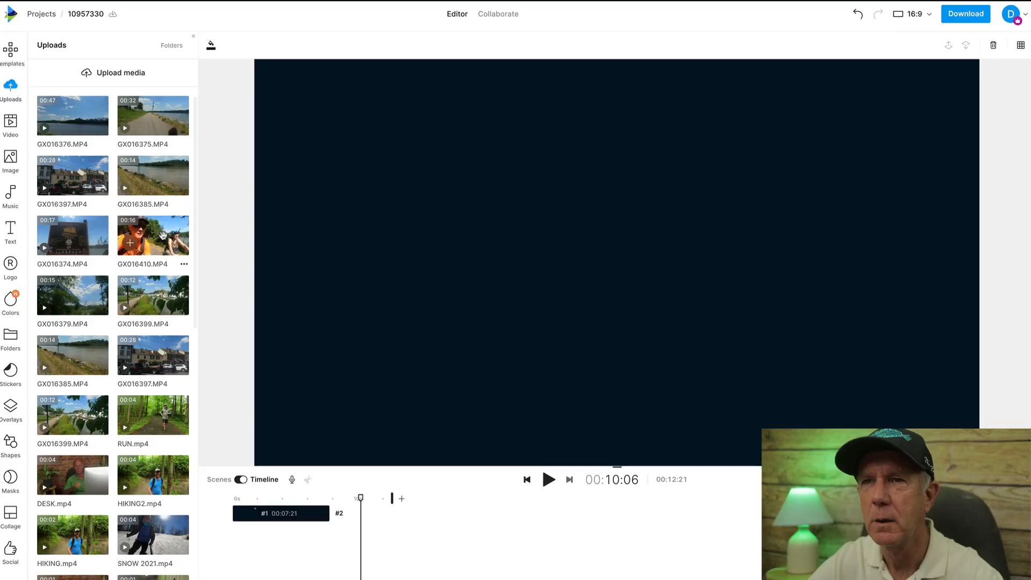
{"action": "left_click_drag", "start_coordinate": [162, 249], "coordinate": [502, 297]}
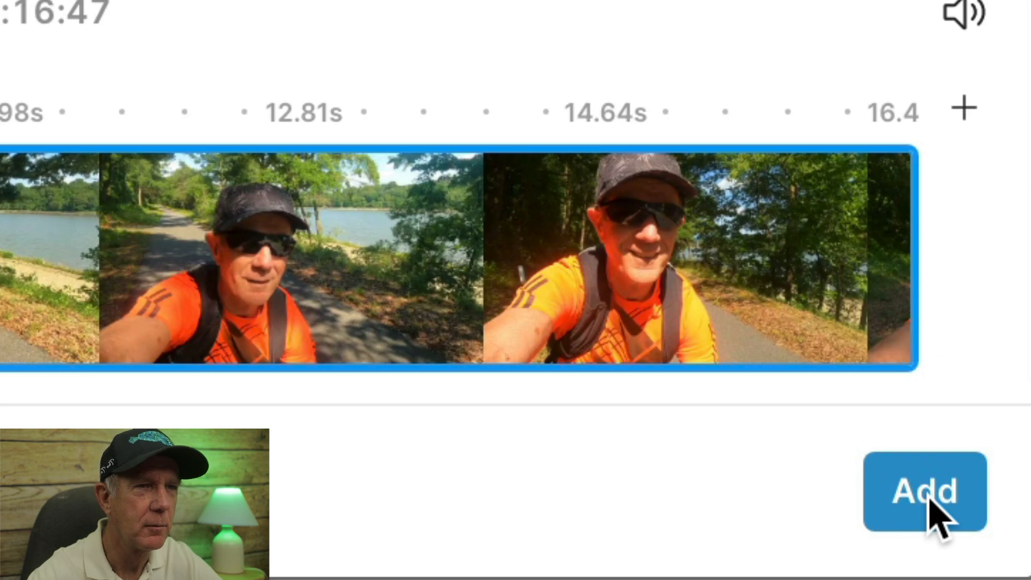
{"action": "left_click", "coordinate": [823, 488]}
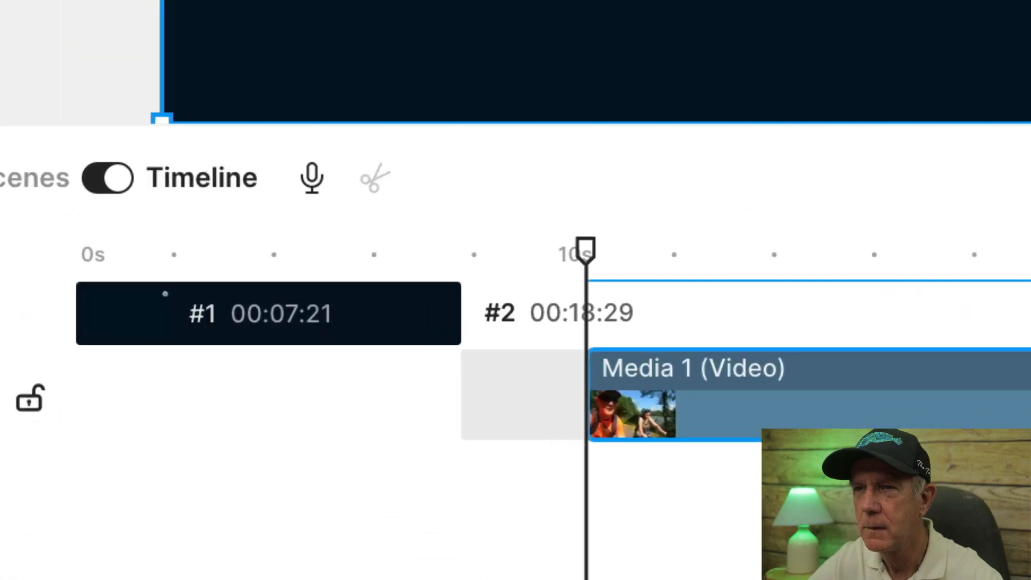
{"action": "left_click_drag", "start_coordinate": [751, 300], "coordinate": [588, 290]}
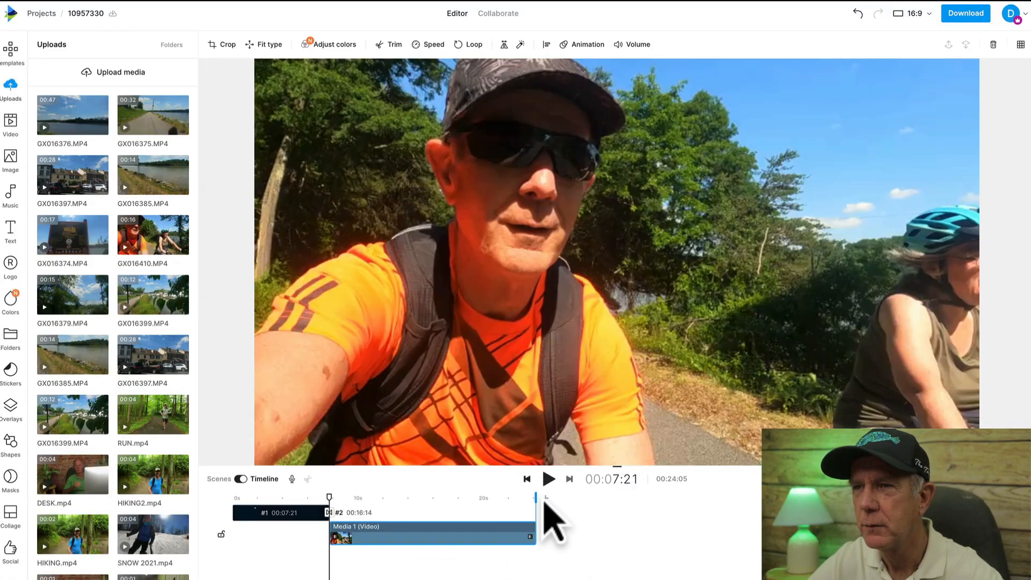
Play back the beginning of the cycling clip in scene 2 and mute its audio
{"action": "left_click", "coordinate": [549, 481]}
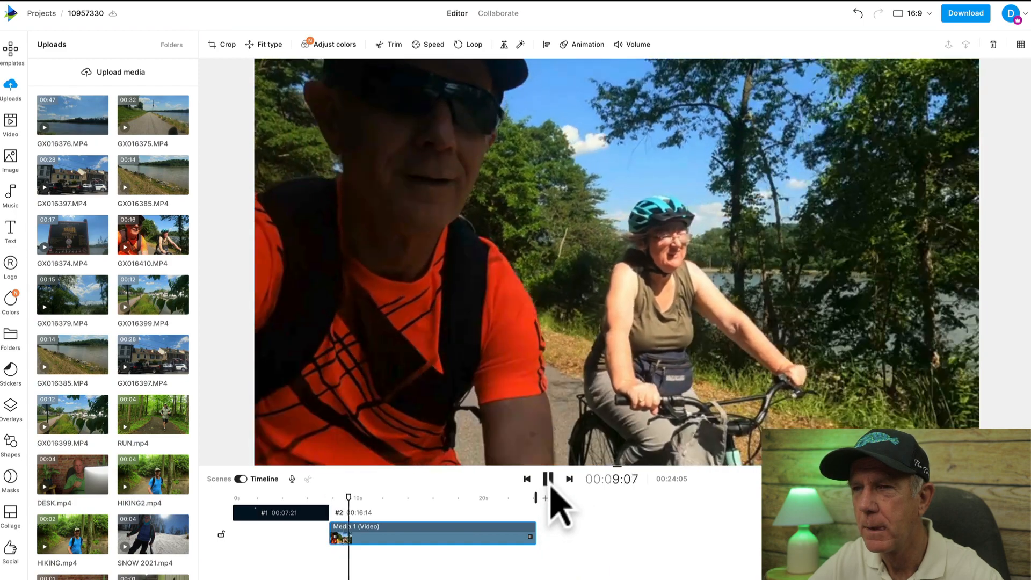
{"action": "left_click", "coordinate": [549, 482]}
{"action": "left_click", "coordinate": [421, 531]}
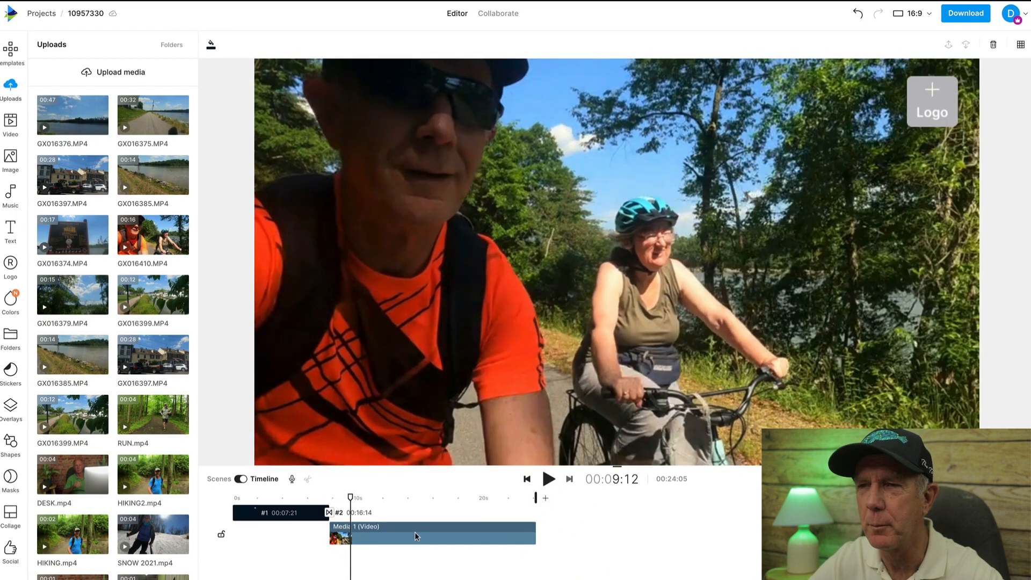
{"action": "right_click", "coordinate": [417, 536]}
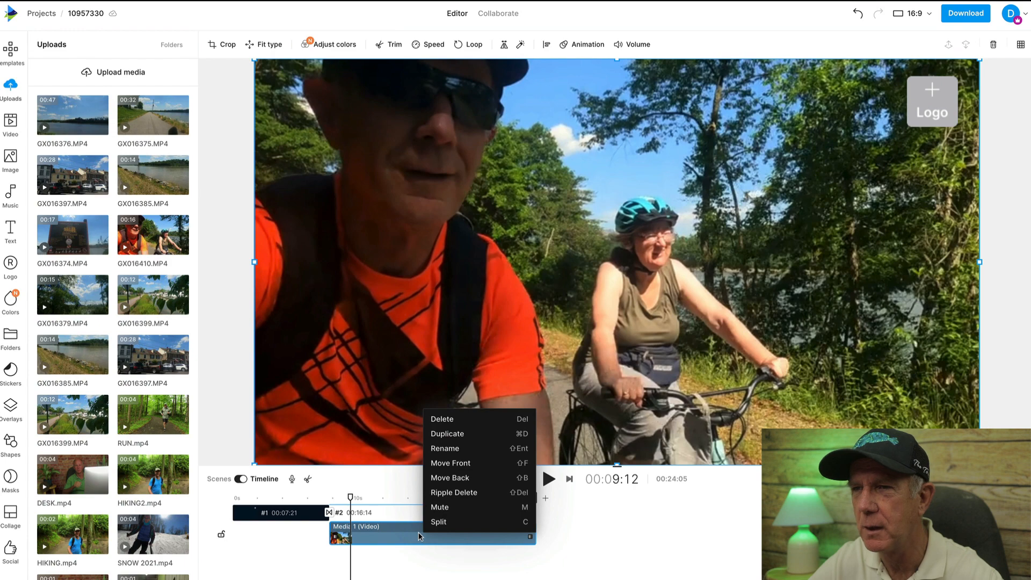
{"action": "left_click", "coordinate": [440, 507]}
Remove the new scene's logo placeholder by clearing it from all scenes
{"action": "mouse_move", "coordinate": [957, 79]}
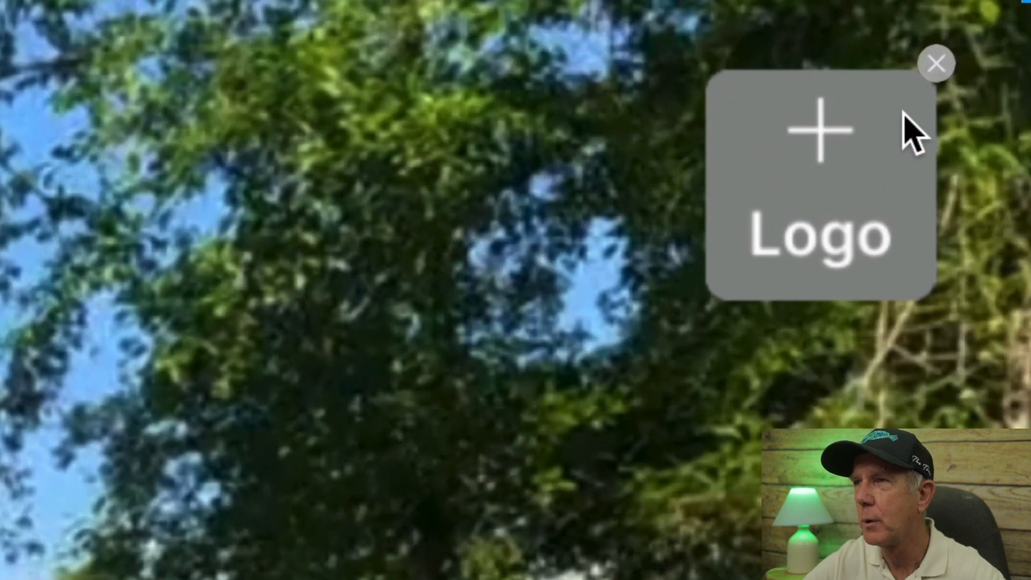
{"action": "left_click", "coordinate": [937, 75]}
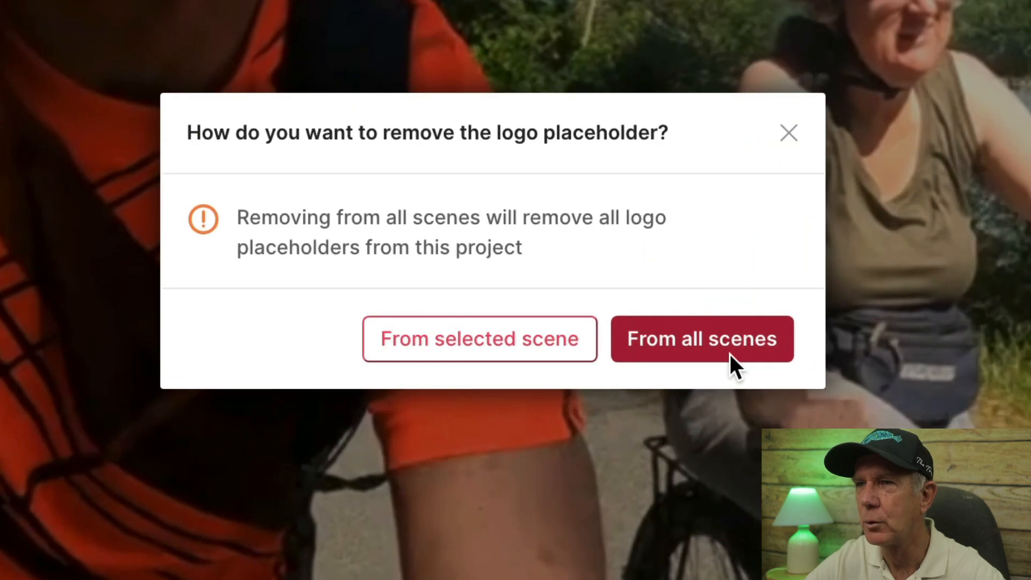
{"action": "left_click", "coordinate": [729, 354]}
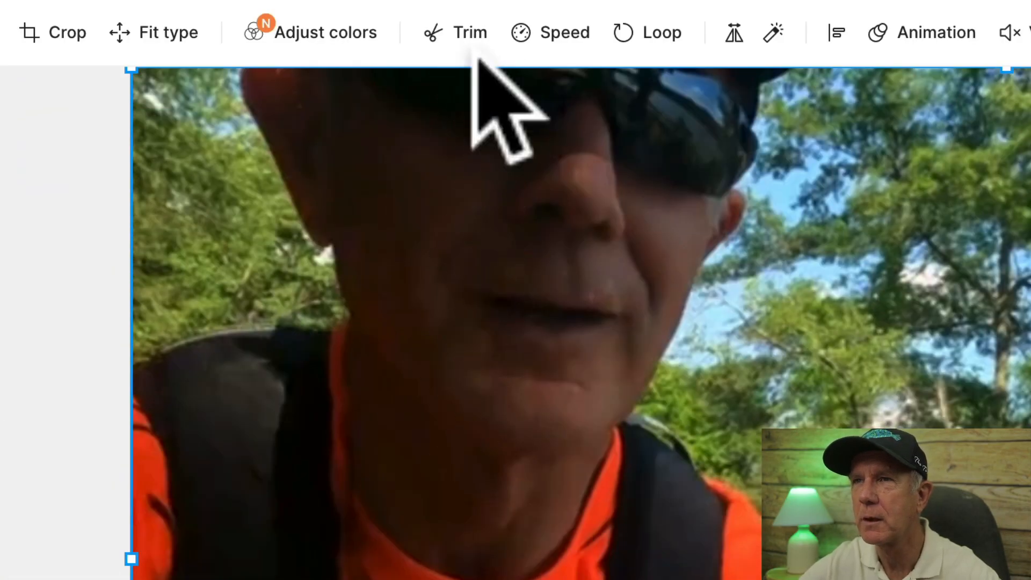
Trim the beginning of the cycling clip and add a transition between scenes 1 and 2
{"action": "left_click", "coordinate": [467, 36]}
{"action": "left_click_drag", "start_coordinate": [110, 456], "coordinate": [248, 457]}
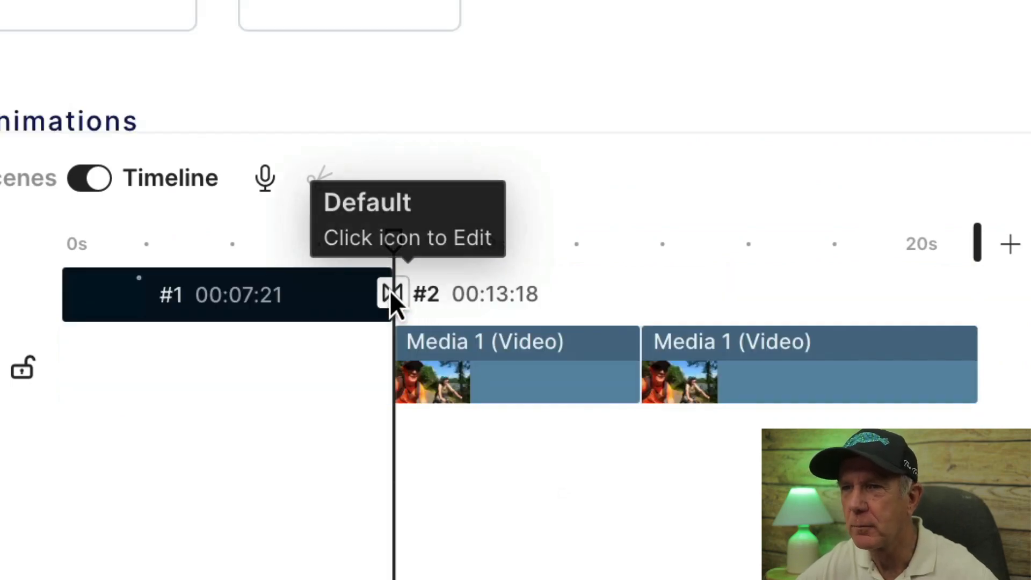
{"action": "left_click", "coordinate": [390, 293]}
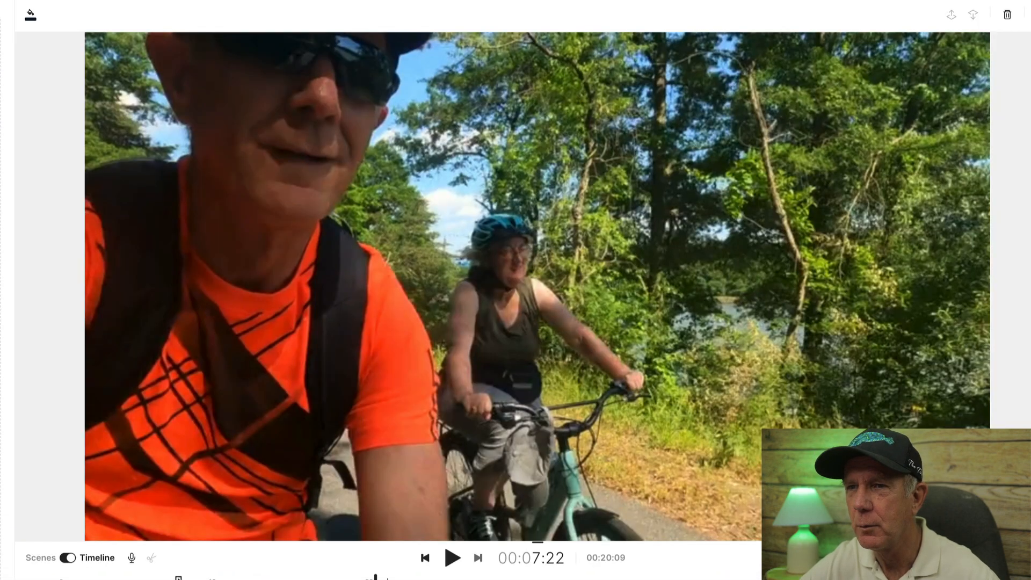
{"action": "left_click", "coordinate": [454, 558]}
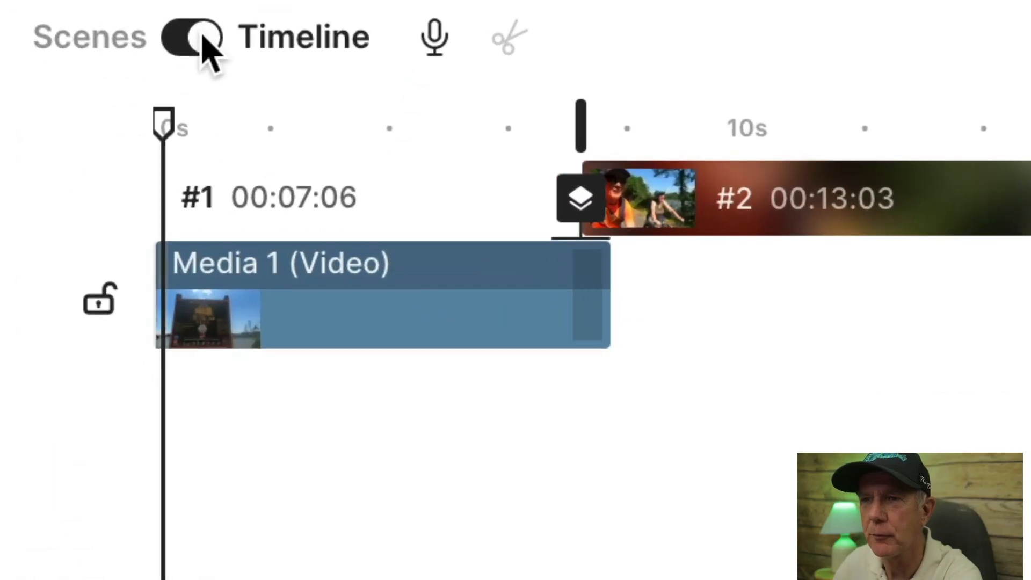
Switch the timeline to the scenes view and place the basic "context" text style at the lower left of scene 1
{"action": "left_click", "coordinate": [220, 181]}
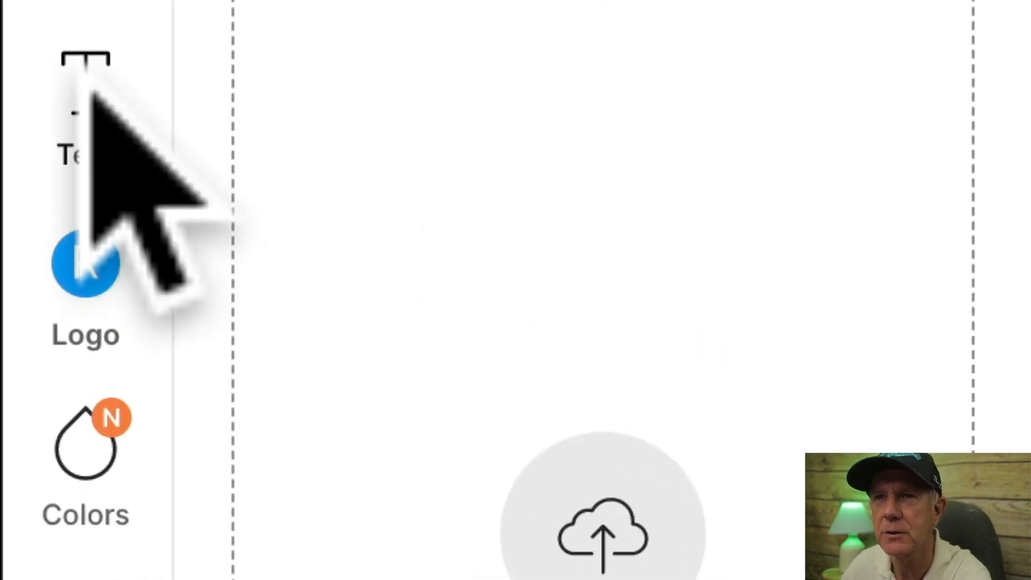
{"action": "left_click", "coordinate": [91, 94]}
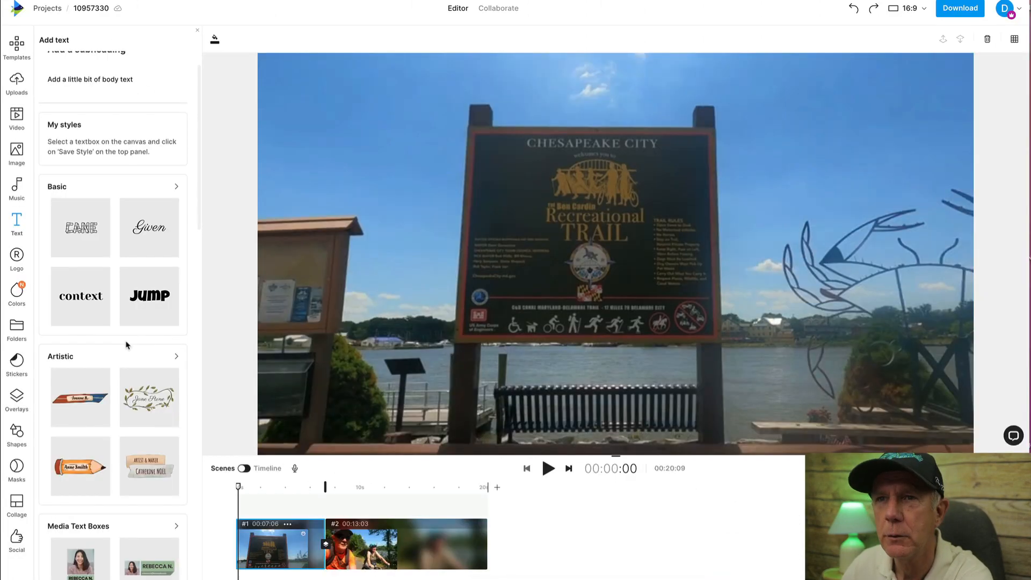
{"action": "scroll", "coordinate": [127, 341], "scroll_direction": "down", "scroll_amount": 5}
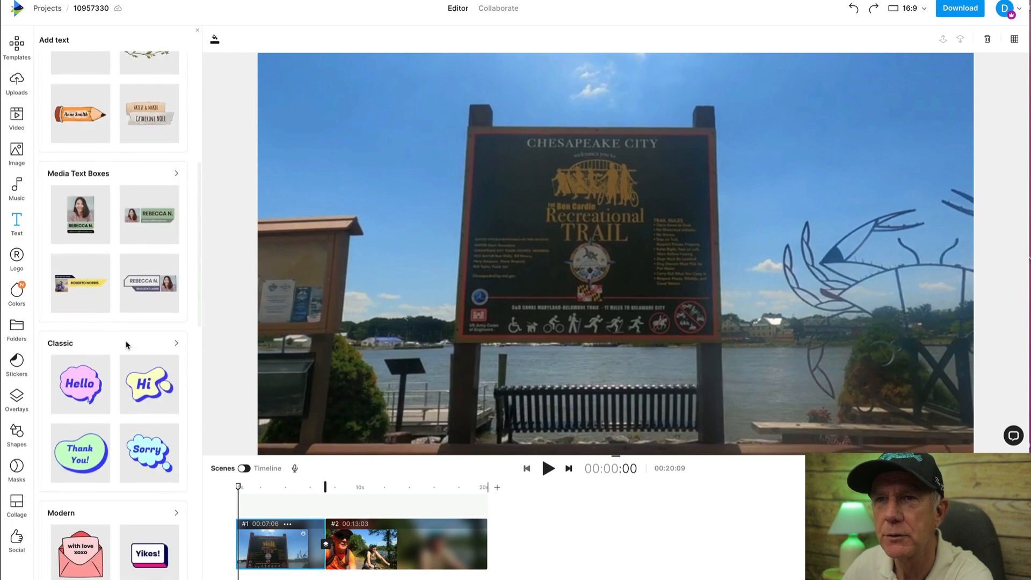
{"action": "scroll", "coordinate": [127, 343], "scroll_direction": "down", "scroll_amount": 3}
{"action": "scroll", "coordinate": [80, 306], "scroll_direction": "up", "scroll_amount": 10}
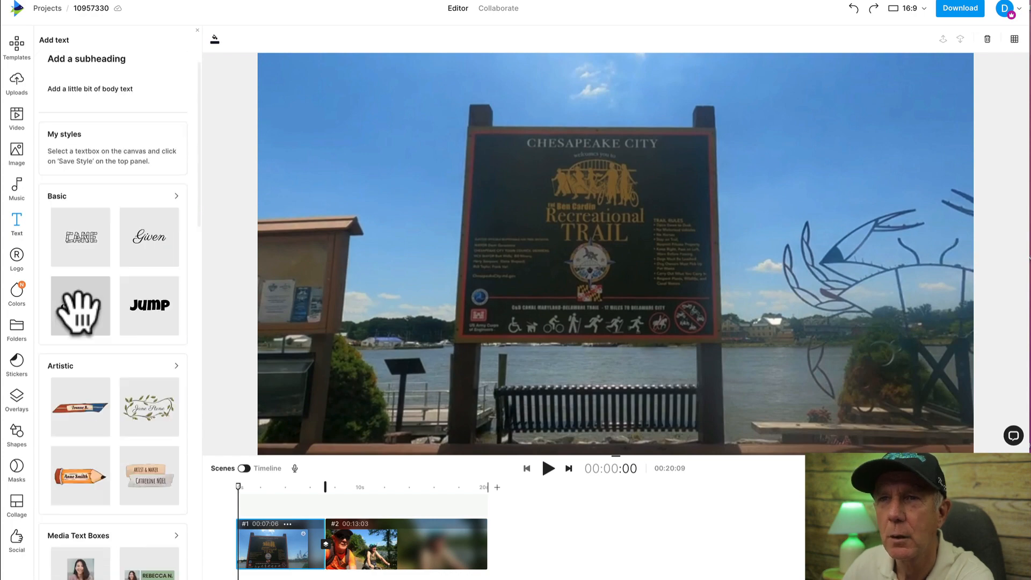
{"action": "left_click_drag", "start_coordinate": [79, 312], "coordinate": [388, 413]}
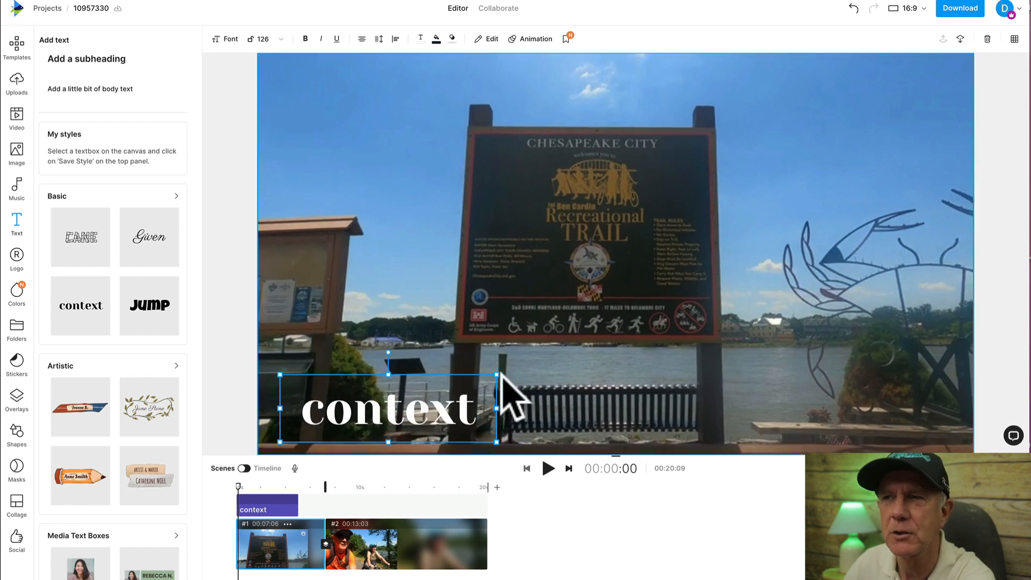
Replace the placed text with "Michael Castle Trail", enlarge it to size 90 and shift it slightly lower
{"action": "mouse_move", "coordinate": [496, 375]}
{"action": "left_mouse_down"}
{"action": "mouse_move", "coordinate": [560, 348]}
{"action": "mouse_move", "coordinate": [508, 385]}
{"action": "left_mouse_up"}
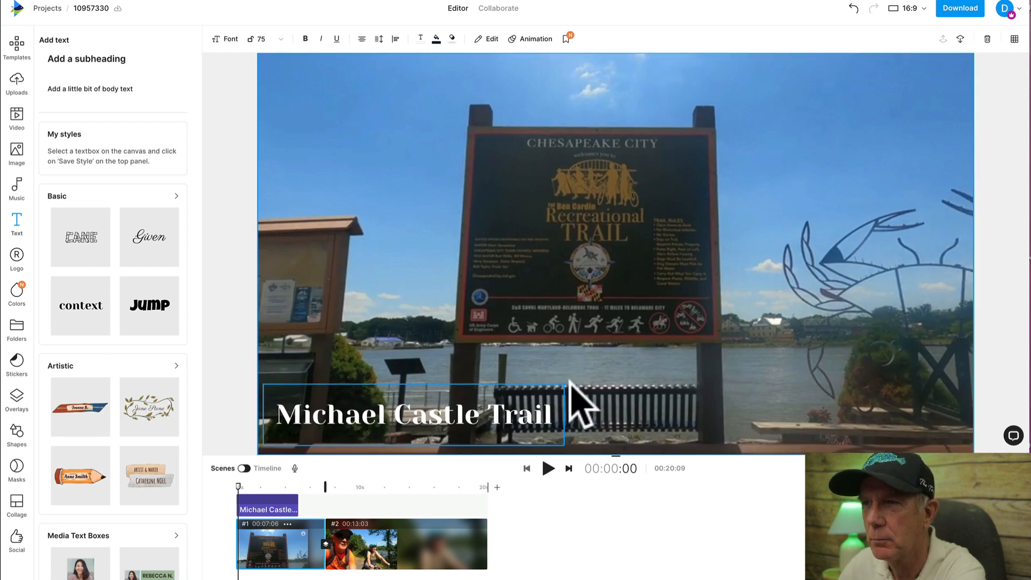
{"action": "left_click_drag", "start_coordinate": [580, 395], "coordinate": [621, 391]}
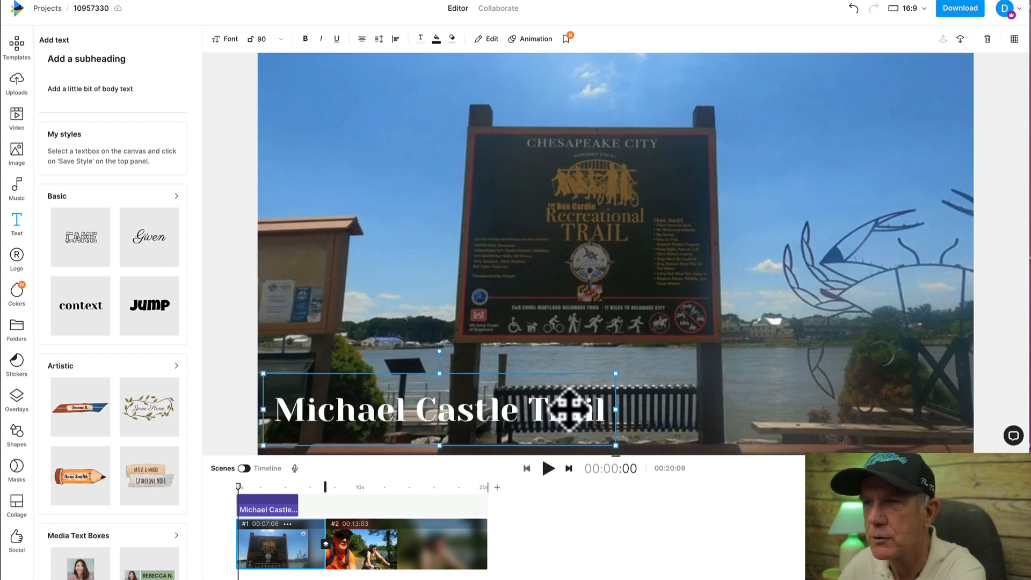
{"action": "mouse_move", "coordinate": [565, 408]}
{"action": "left_mouse_down"}
{"action": "mouse_move", "coordinate": [543, 418]}
{"action": "mouse_move", "coordinate": [559, 413]}
{"action": "left_mouse_up"}
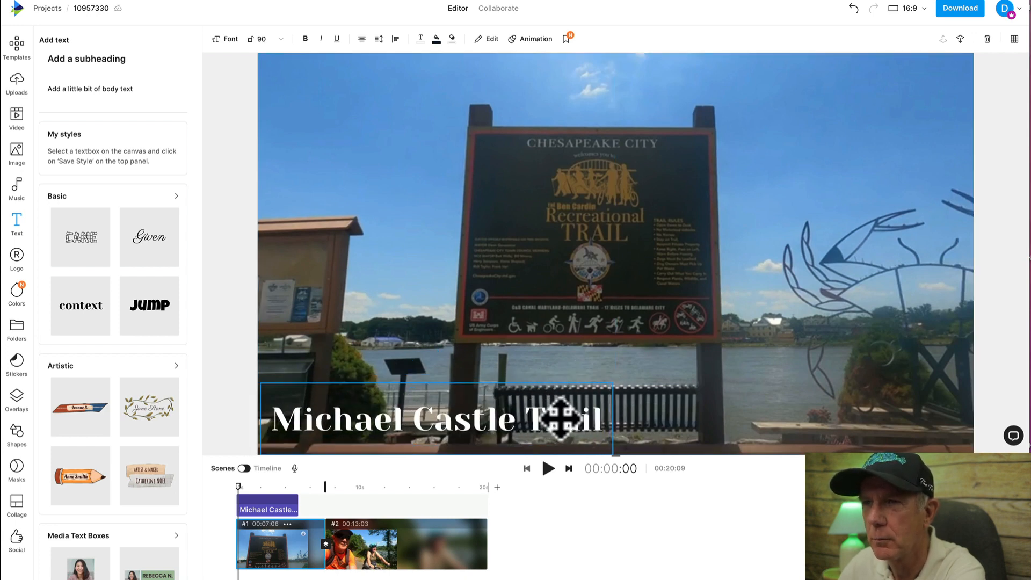
Preview the title over the start of scene 1, then return the playhead to the beginning
{"action": "left_click", "coordinate": [548, 473]}
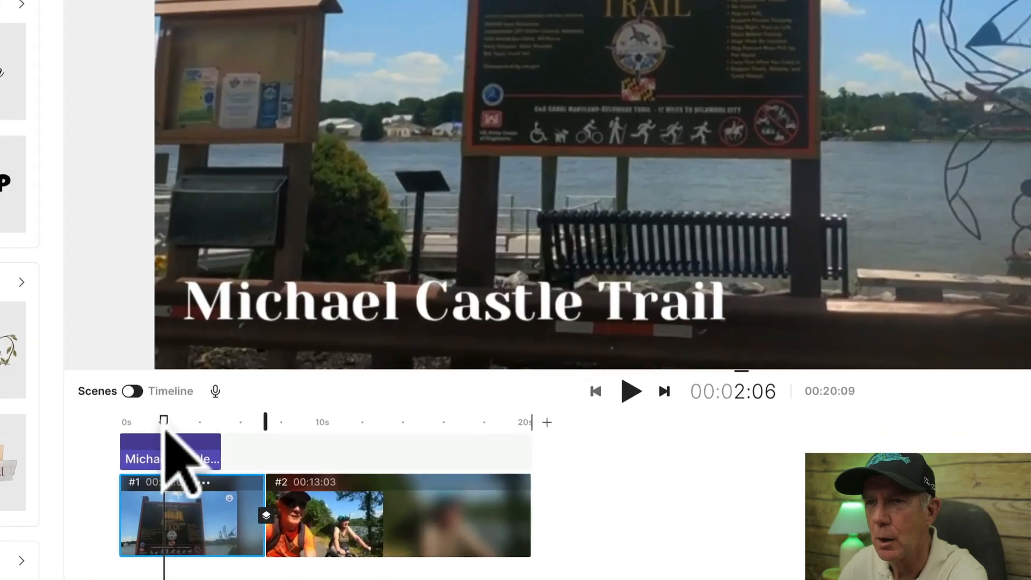
{"action": "left_click_drag", "start_coordinate": [166, 426], "coordinate": [77, 411]}
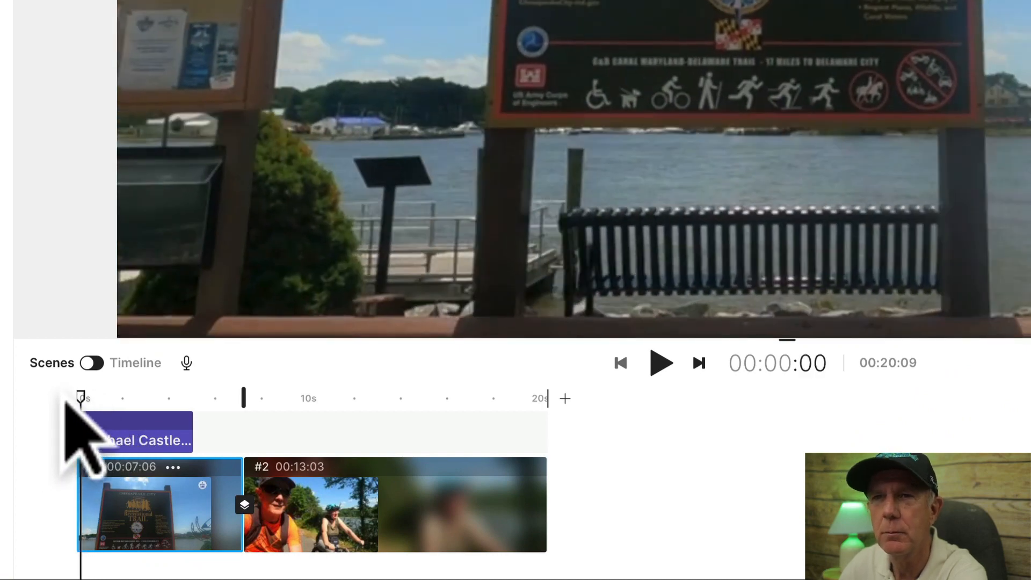
Look through the music library's mood, sound effects and miscellaneous categories
{"action": "left_click", "coordinate": [15, 192]}
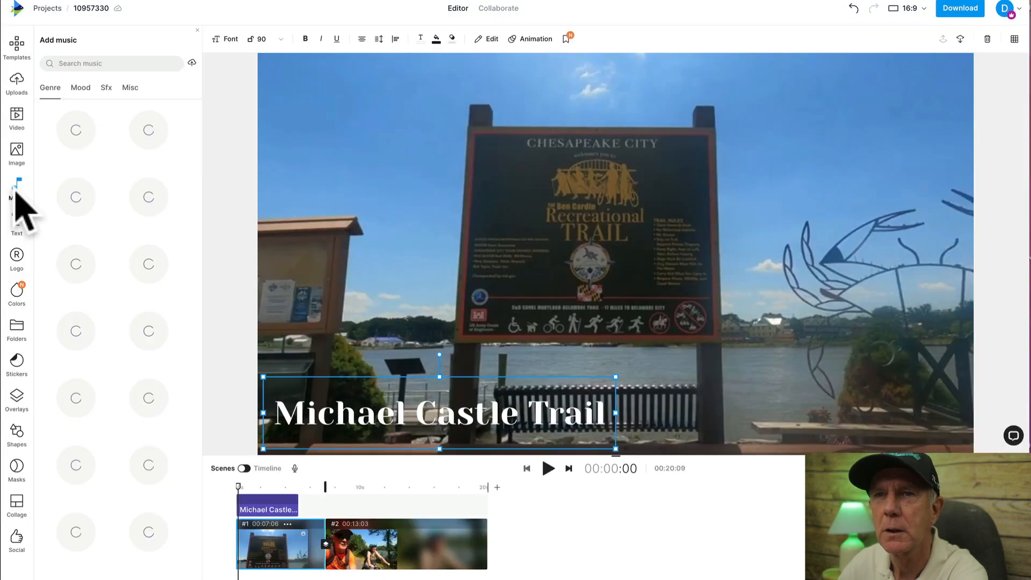
{"action": "left_click", "coordinate": [81, 89]}
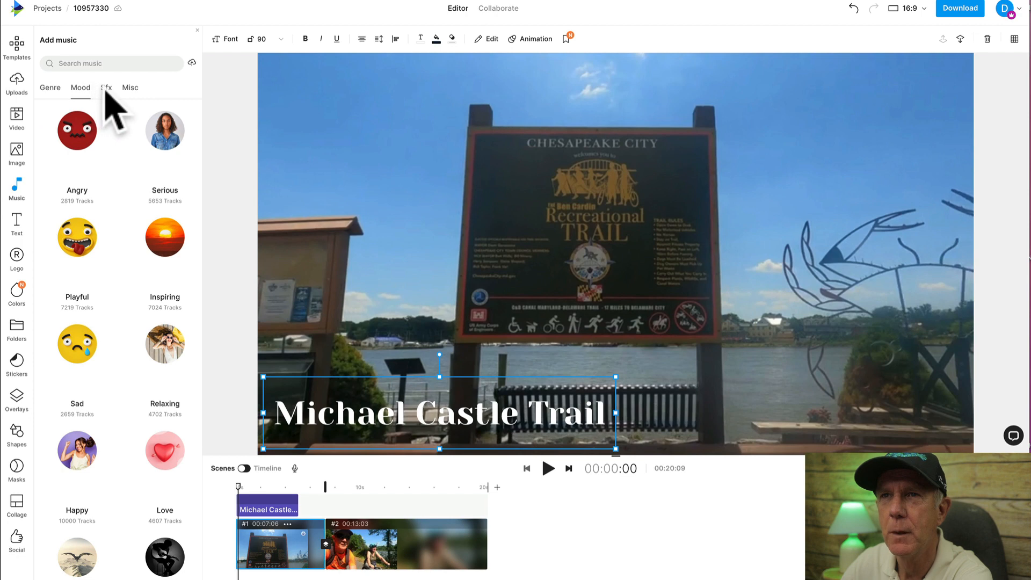
{"action": "left_click", "coordinate": [106, 89]}
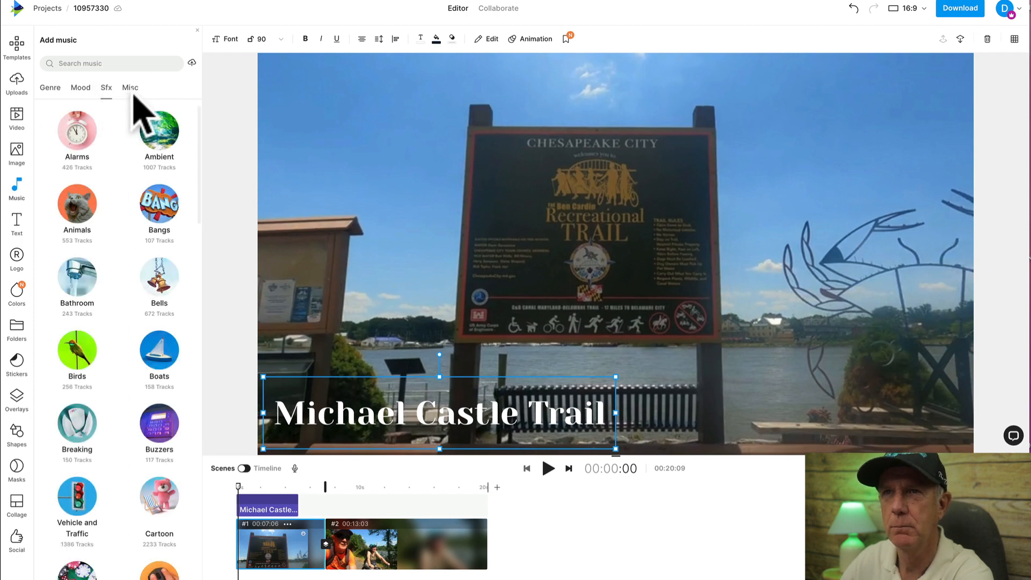
{"action": "left_click", "coordinate": [131, 89]}
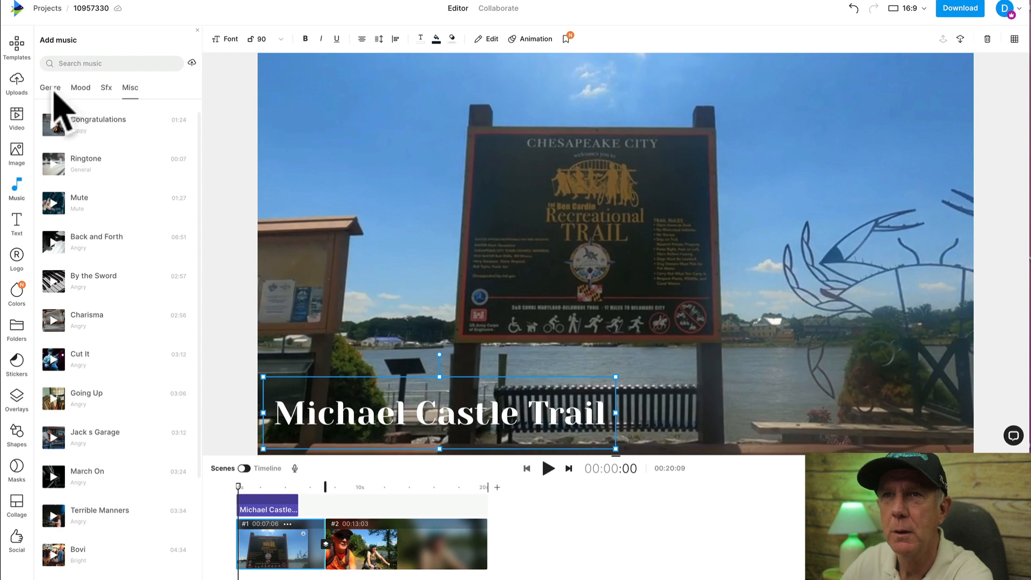
Preview the Relaxing mood track "This Beautiful Place", add it to the timeline and play the video with it
{"action": "left_click", "coordinate": [81, 89]}
{"action": "left_click", "coordinate": [168, 338]}
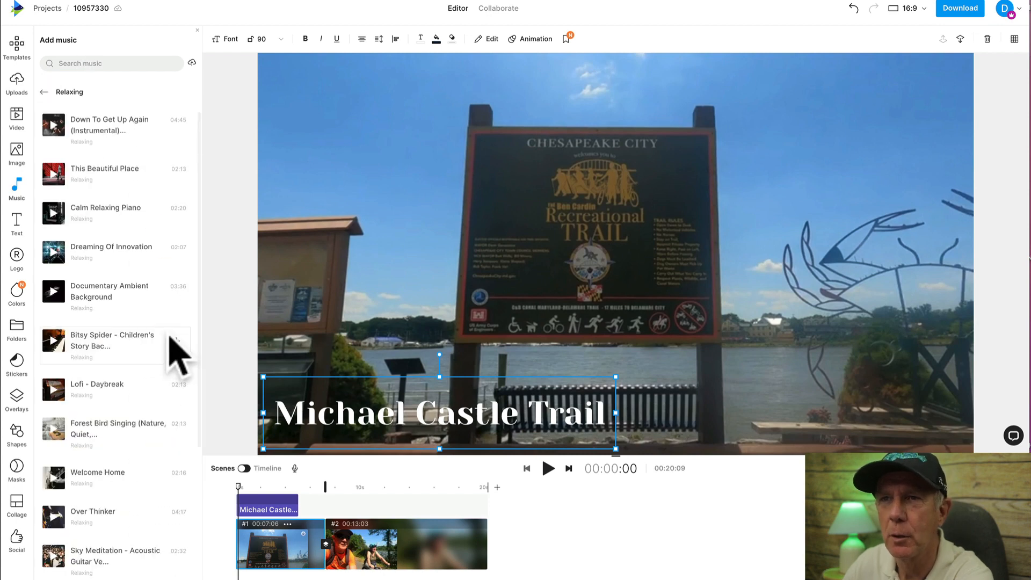
{"action": "left_click", "coordinate": [53, 172]}
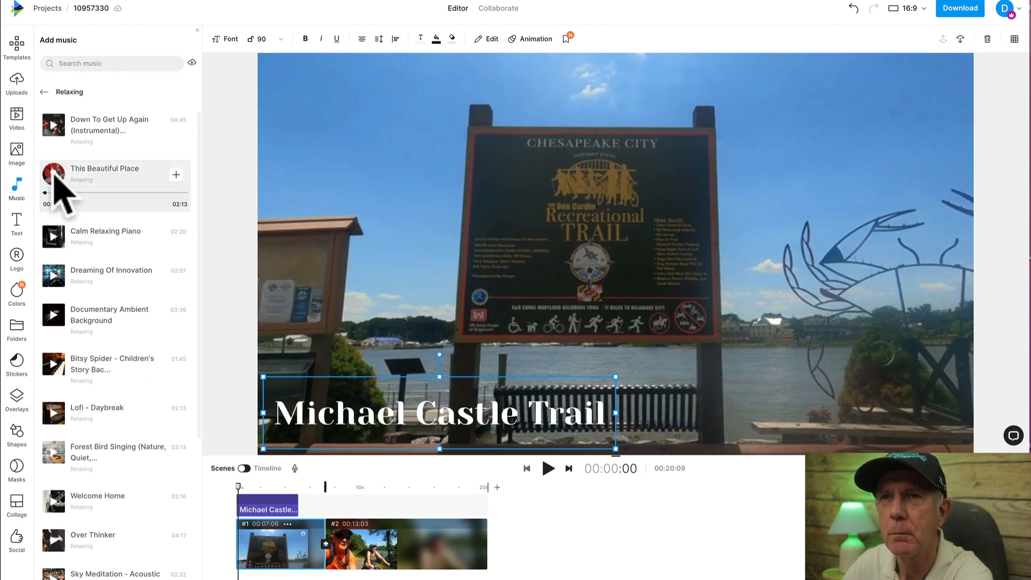
{"action": "left_click", "coordinate": [54, 175]}
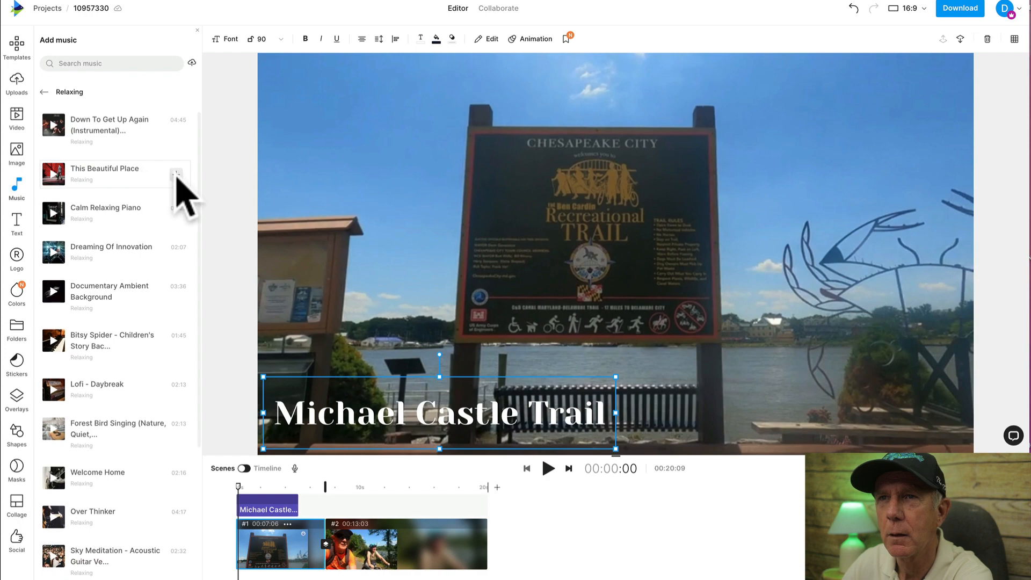
{"action": "left_click", "coordinate": [177, 174]}
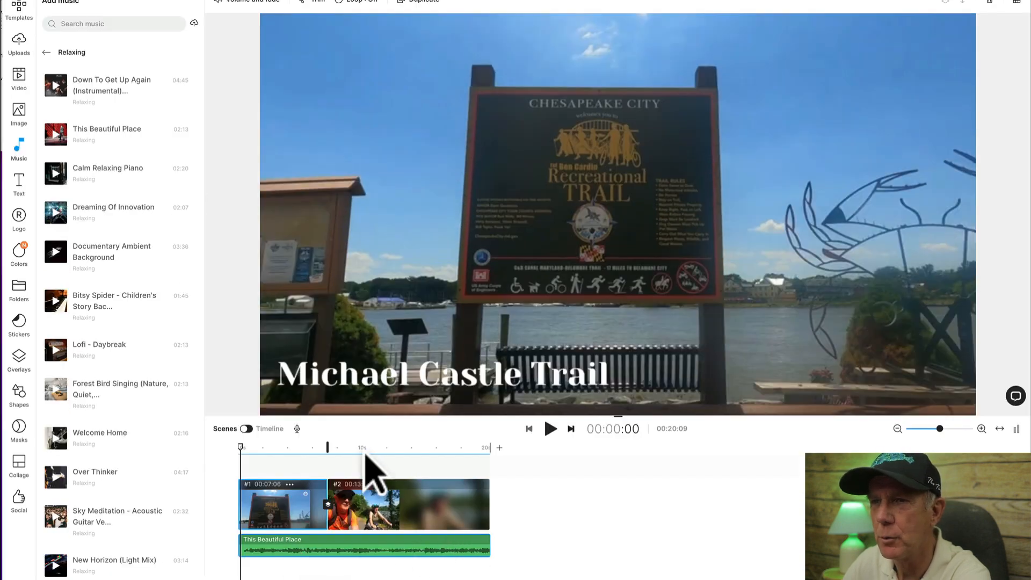
{"action": "left_click", "coordinate": [550, 429]}
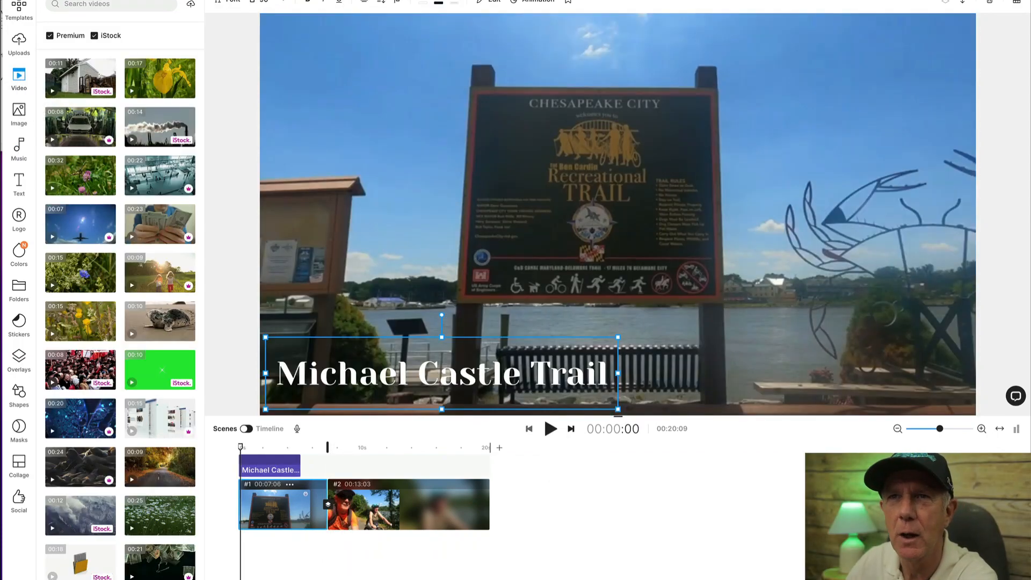
Examine the available image, music, sticker, overlay, shape, mask, collage and upload libraries
{"action": "left_click", "coordinate": [21, 114]}
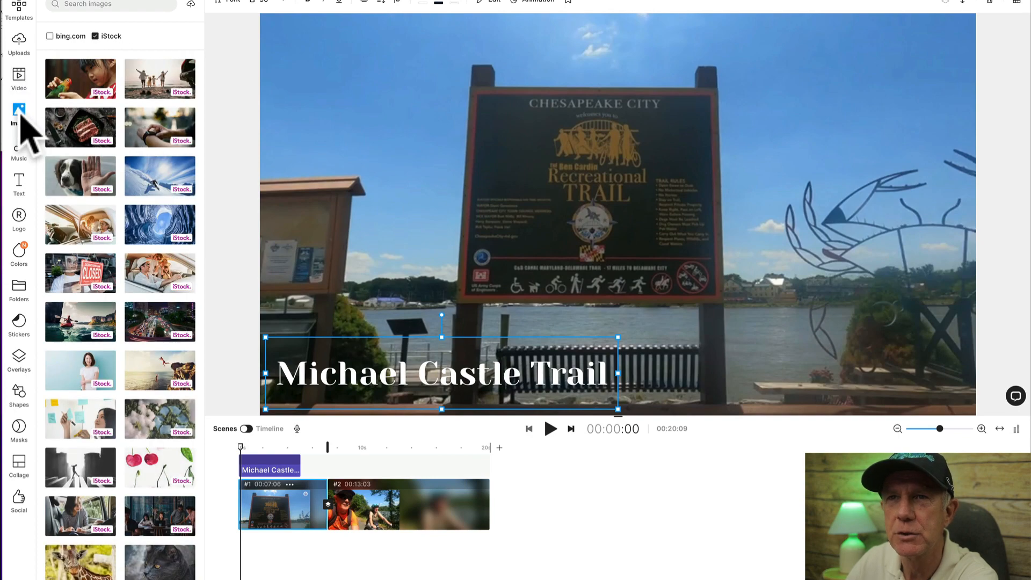
{"action": "left_click", "coordinate": [19, 150]}
{"action": "left_click", "coordinate": [19, 322]}
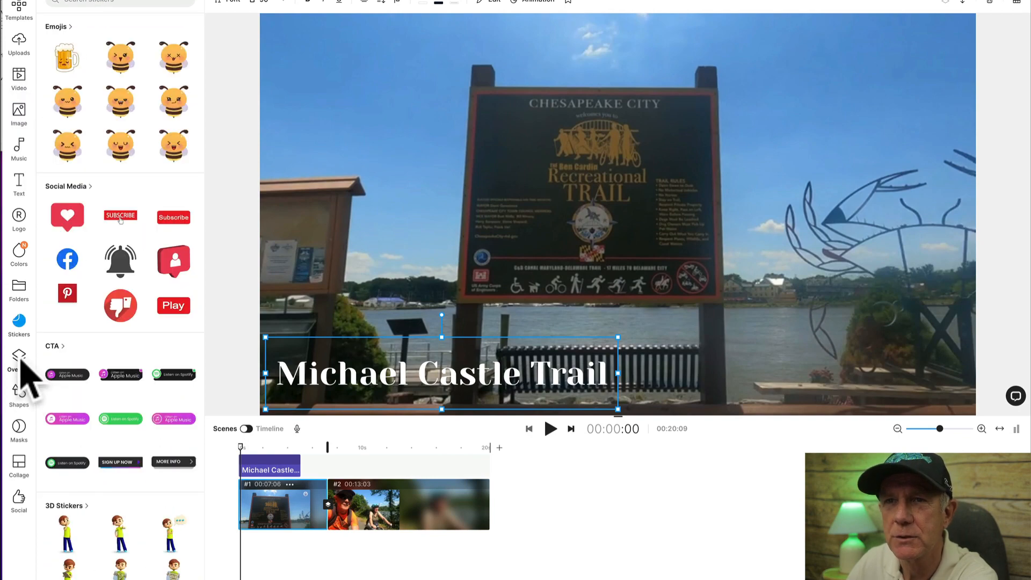
{"action": "left_click", "coordinate": [19, 359]}
{"action": "left_click", "coordinate": [21, 397]}
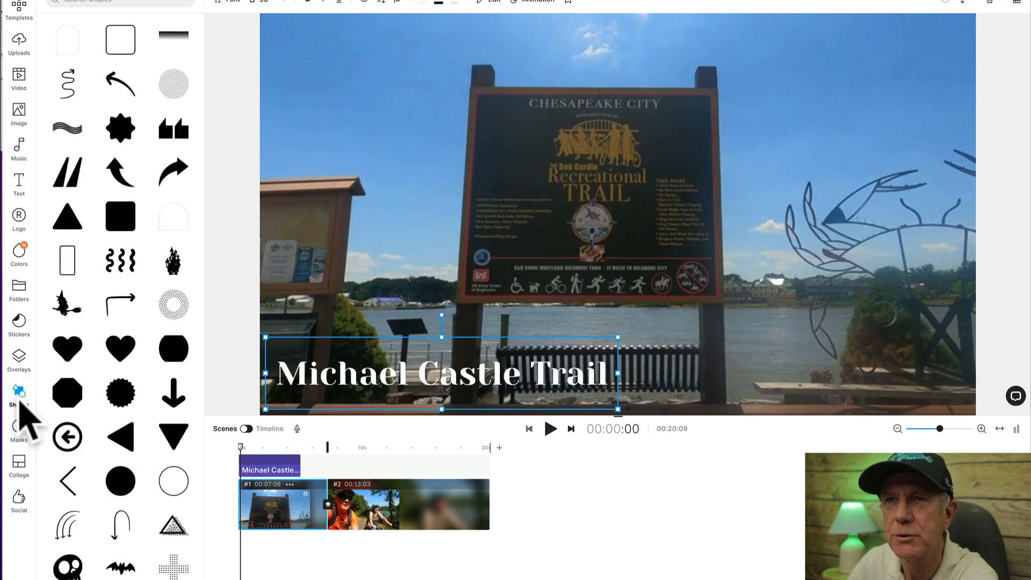
{"action": "left_click", "coordinate": [21, 430]}
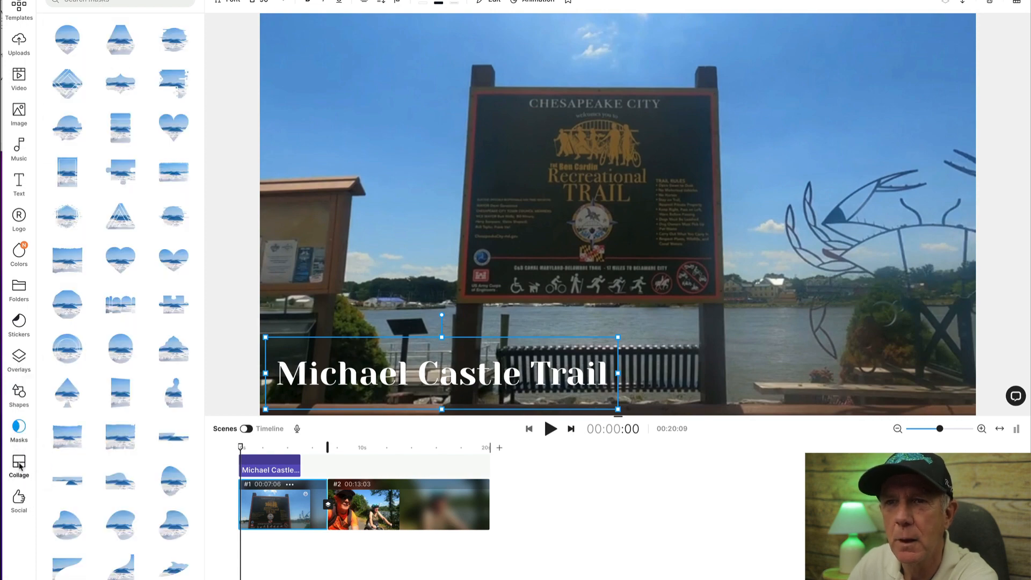
{"action": "left_click", "coordinate": [19, 465]}
{"action": "left_click", "coordinate": [19, 43]}
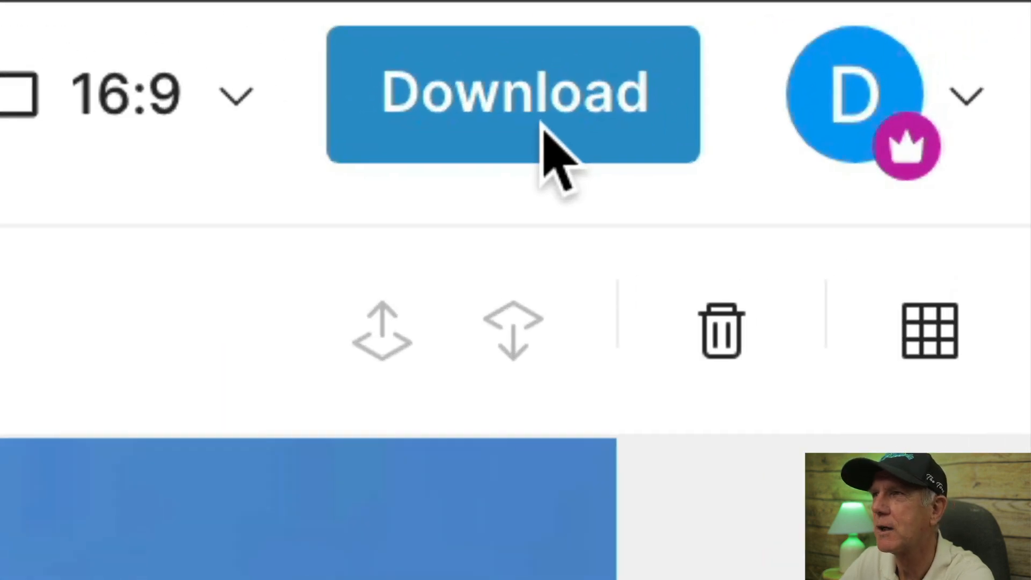
Export the finished bike trail video for download
{"action": "left_click", "coordinate": [968, 12]}
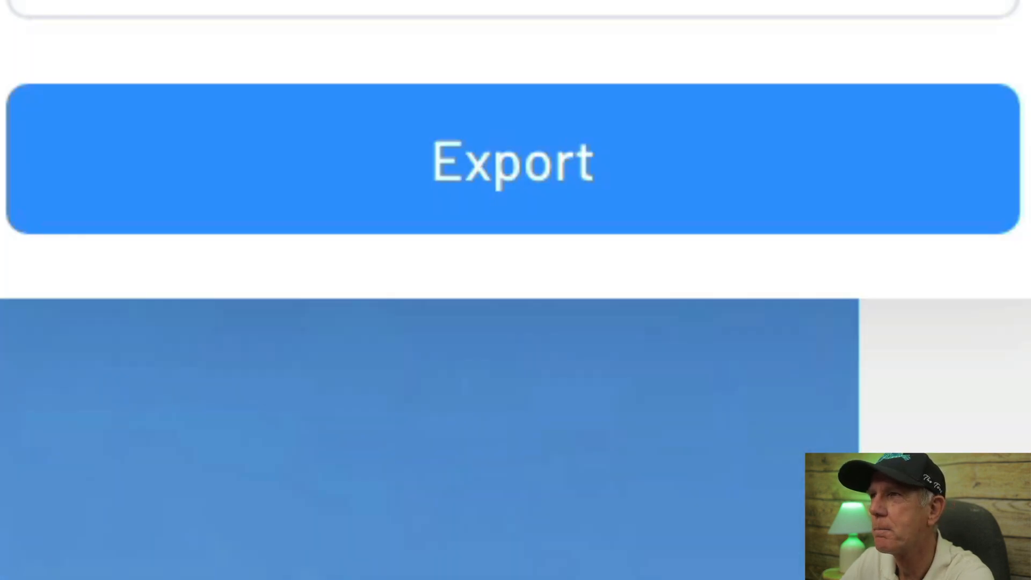
{"action": "left_click", "coordinate": [568, 173]}
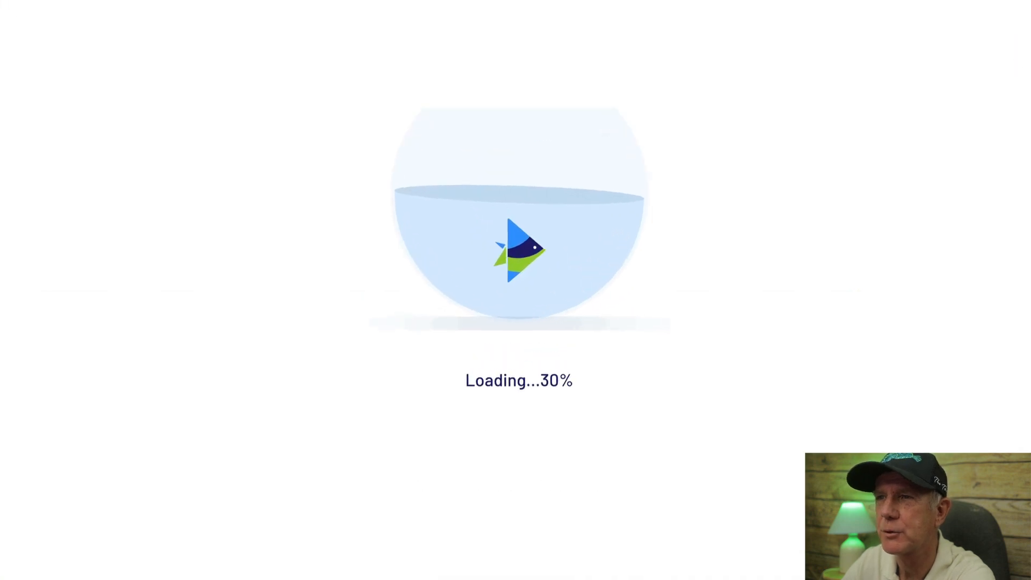